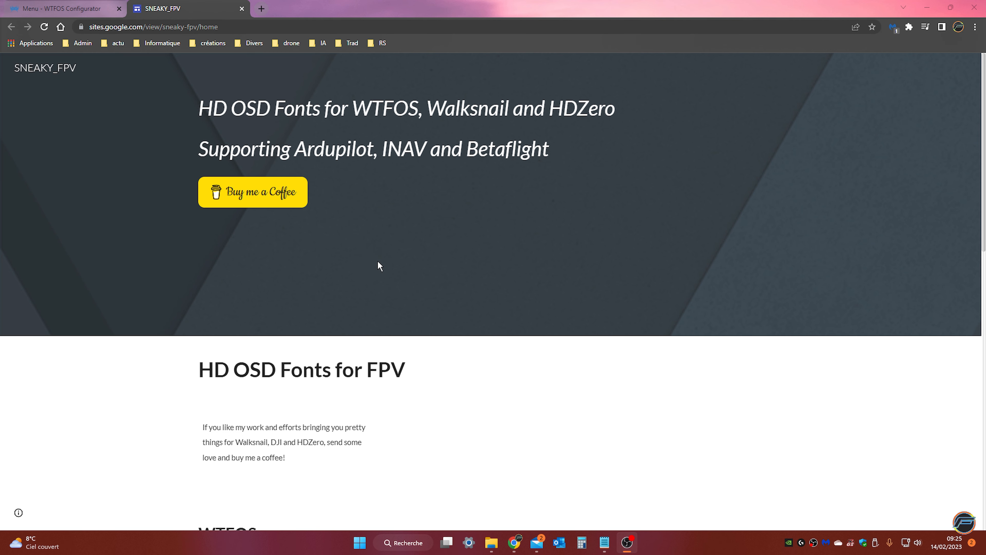
Open the V1.3 folder of the WTFOS Betaflight fonts and download SNEAKY_FPV_BF_WTFOSD_Conthrax_V1.3.2.zip
scroll(391, 258, "down", 7)
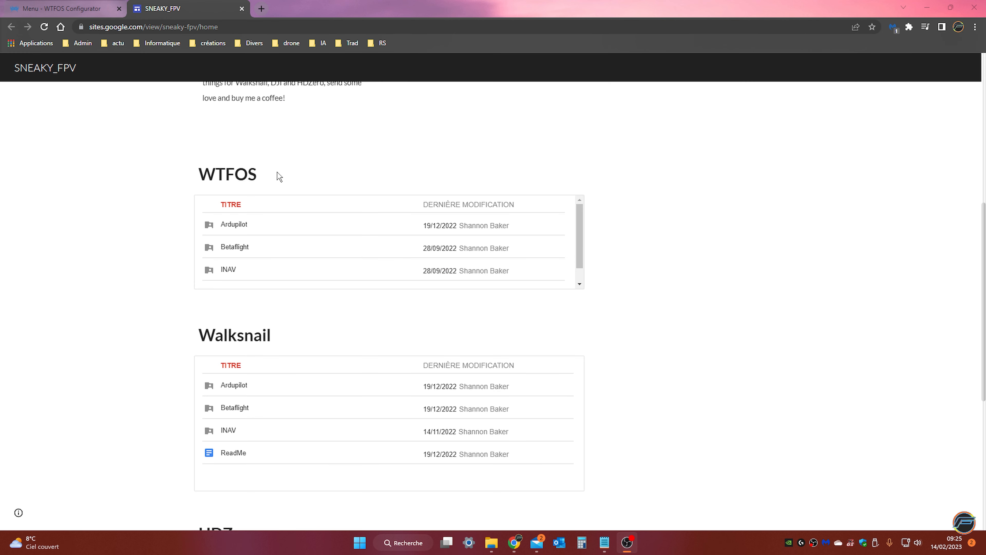
left_click(239, 249)
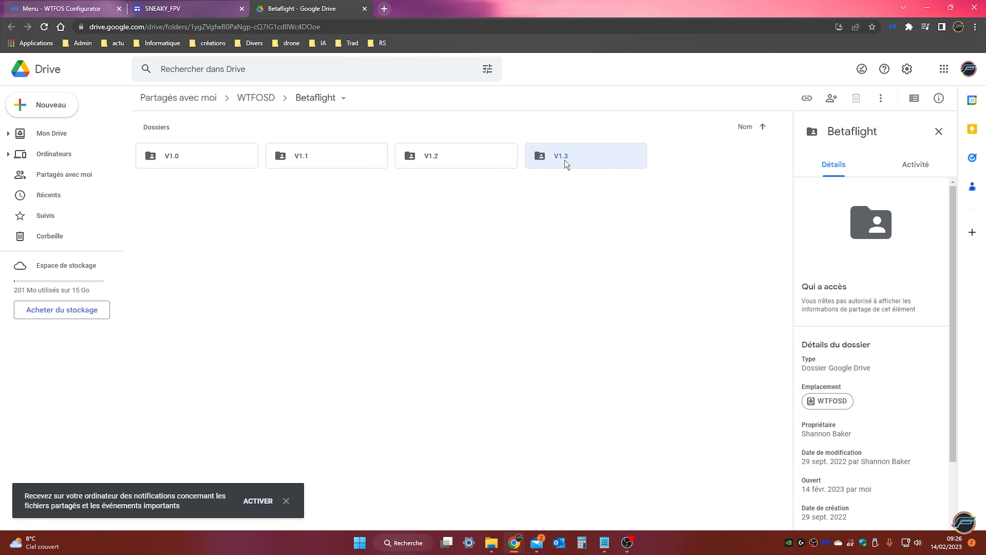
double_click(567, 165)
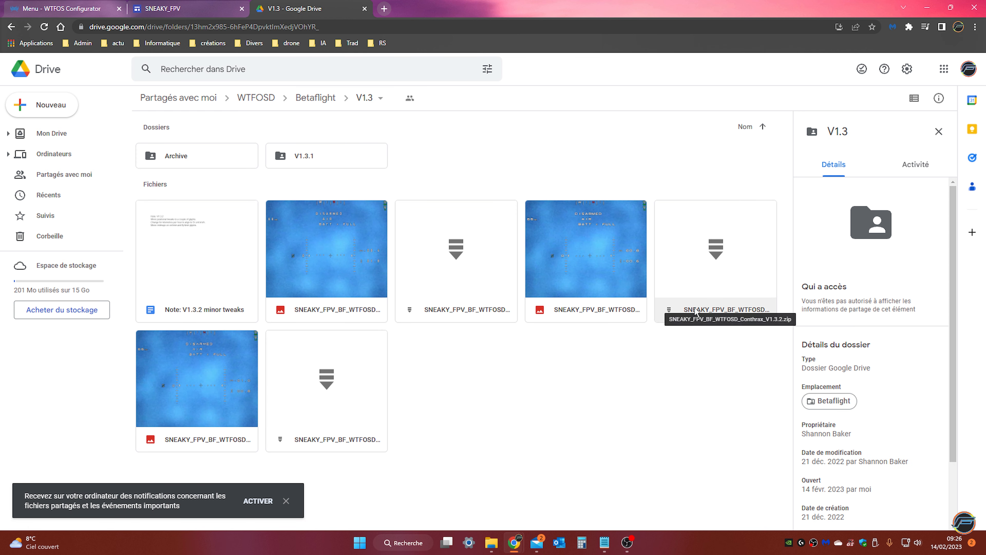
double_click(695, 311)
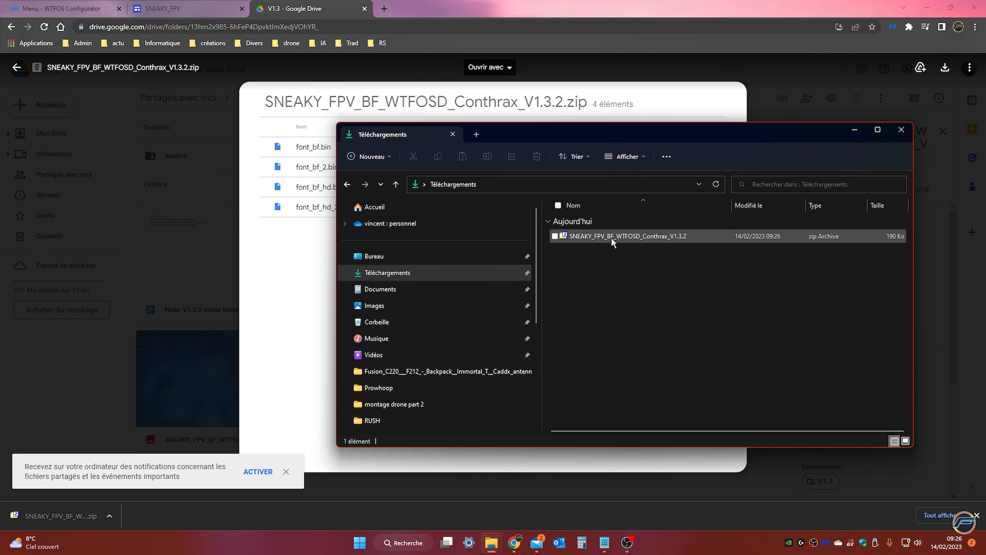
Open the downloaded Conthrax archive in 7-Zip and extract its font files to the USB drive (H:), replacing all existing files
left_click(612, 241)
right_click(613, 238)
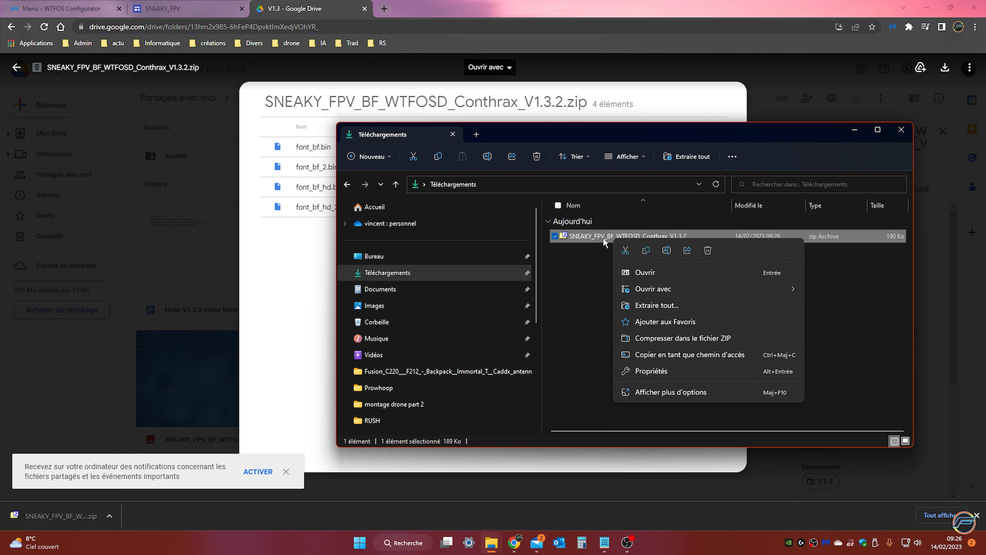
double_click(587, 236)
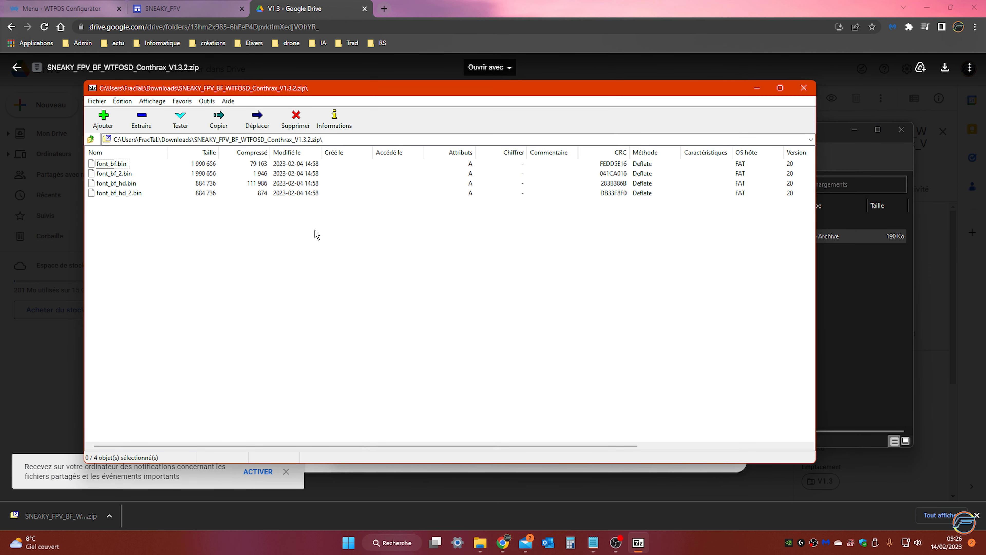
left_click(144, 121)
left_click(608, 226)
scroll(481, 278, "down", 1)
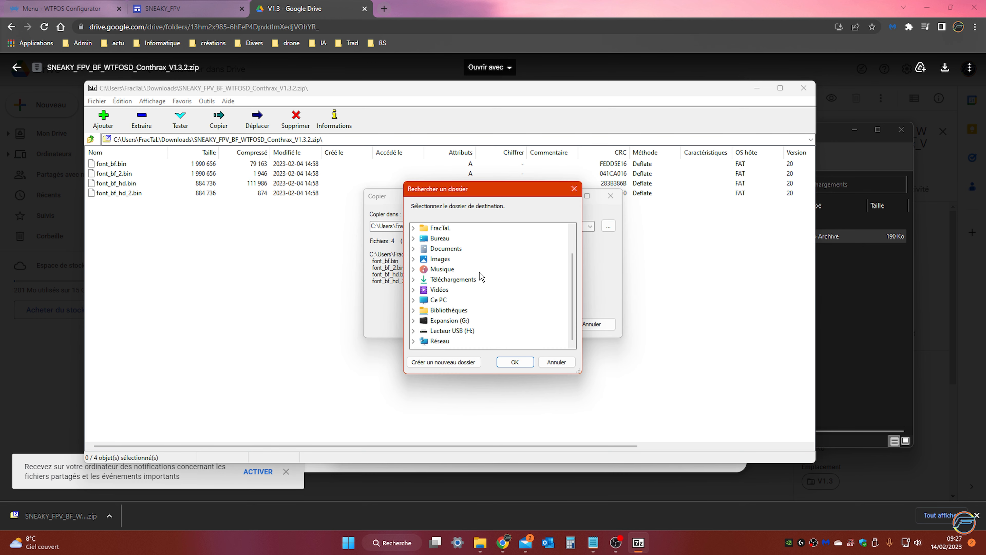
left_click(450, 331)
left_click(515, 362)
left_click(536, 325)
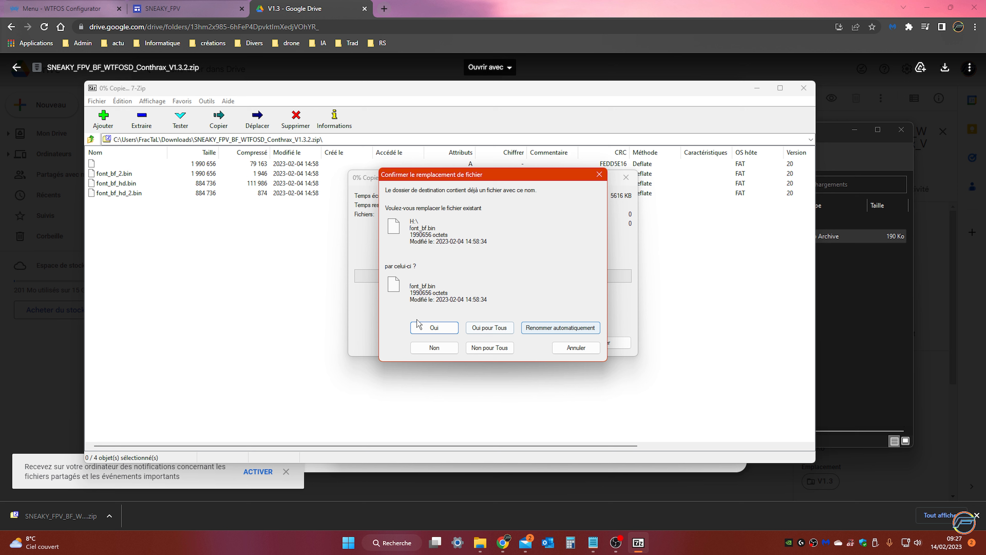
left_click(495, 330)
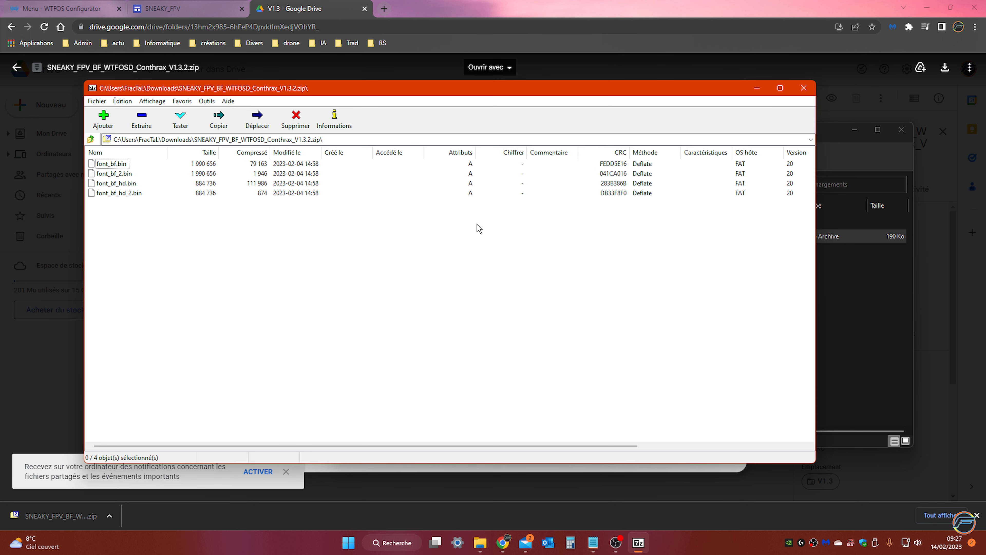
View the contents of the USB drive (H:) in File Explorer and eject the drive safely
mouse_move(480, 542)
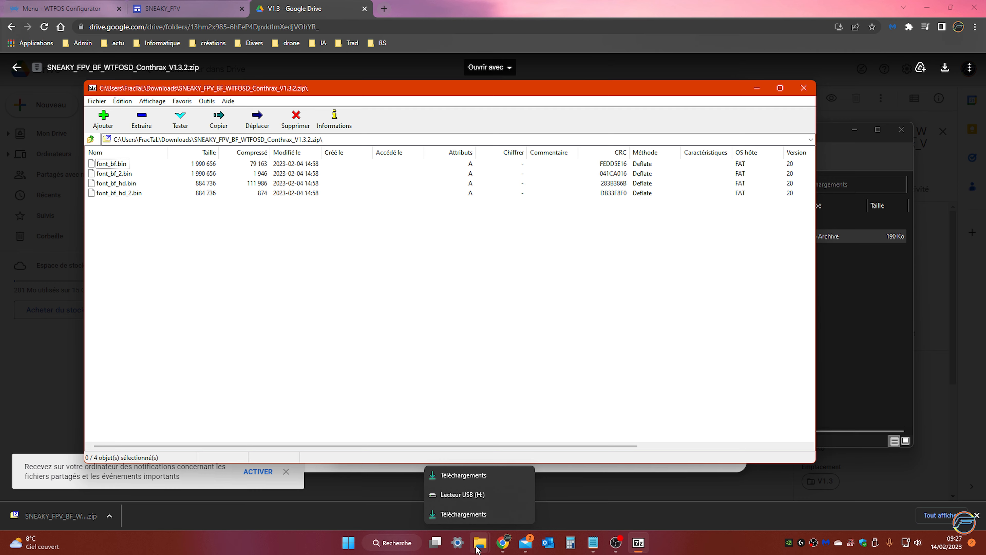
left_click(479, 495)
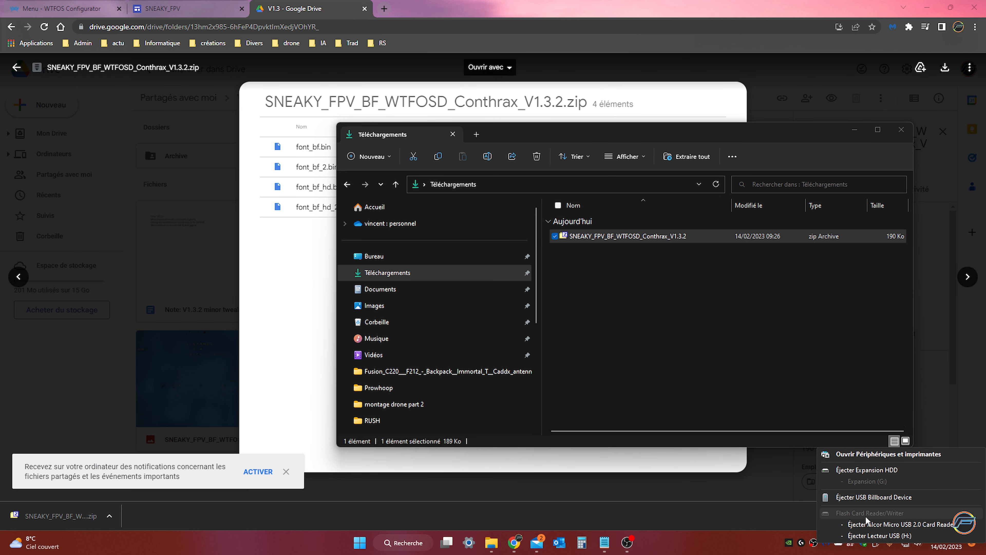
left_click(879, 536)
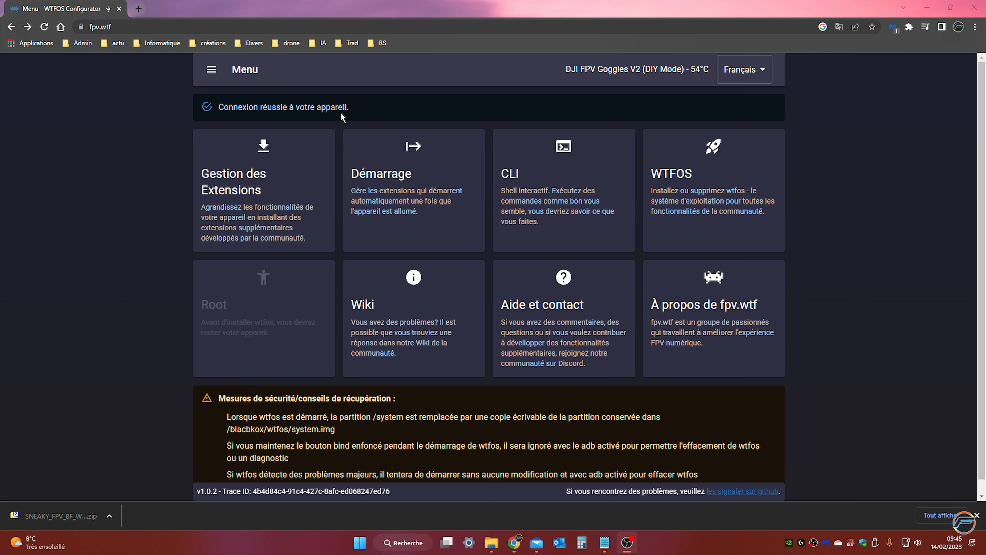
Switch to the WTFOS Configurator, open its extensions manager and check the status of the msp-osd extension
left_click(212, 210)
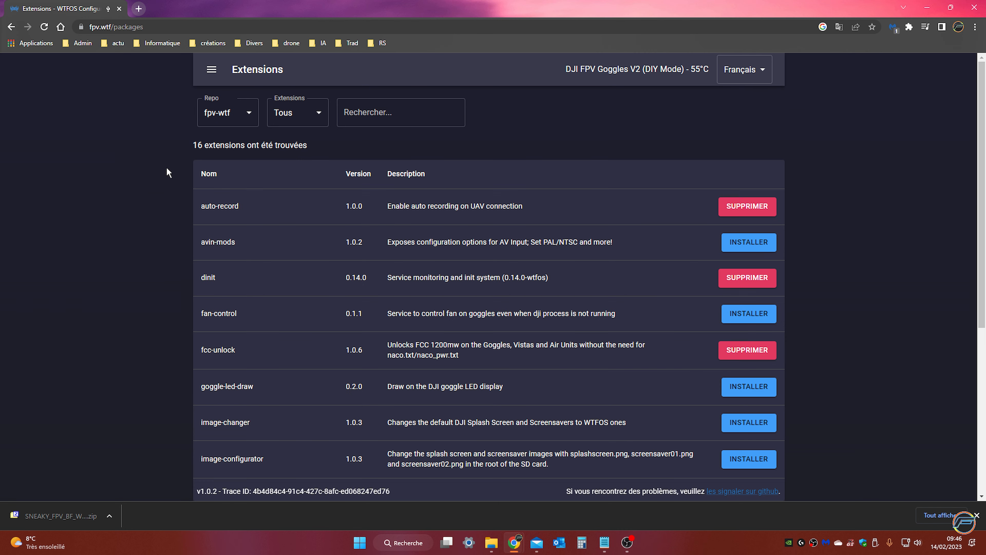
scroll(274, 185, "down", 5)
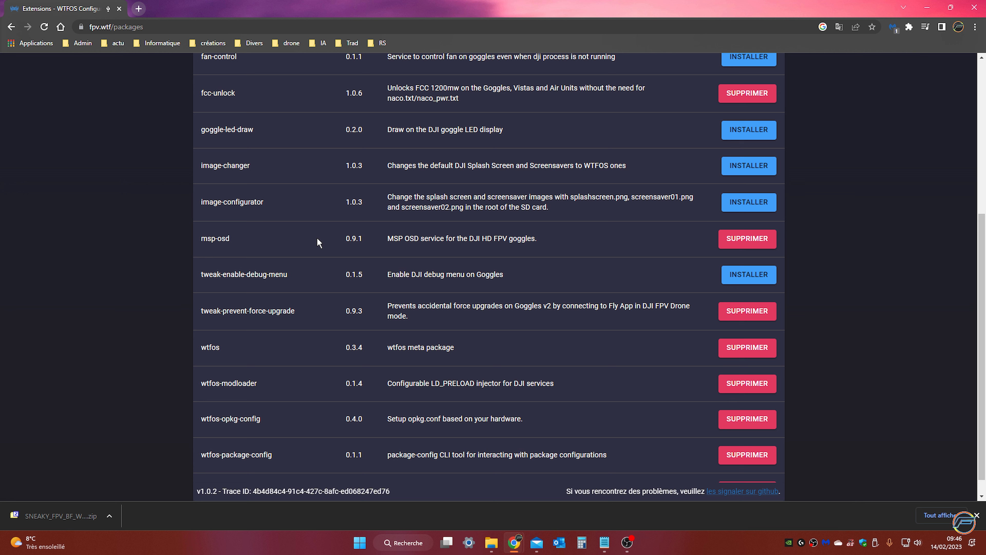
scroll(285, 230, "up", 5)
Go to the CLI page of the configurator
left_click(211, 69)
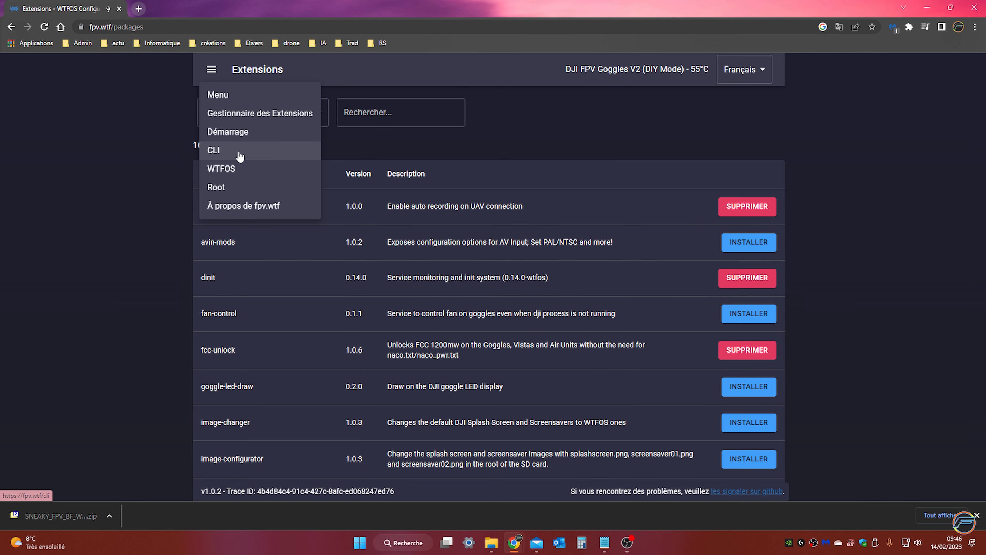
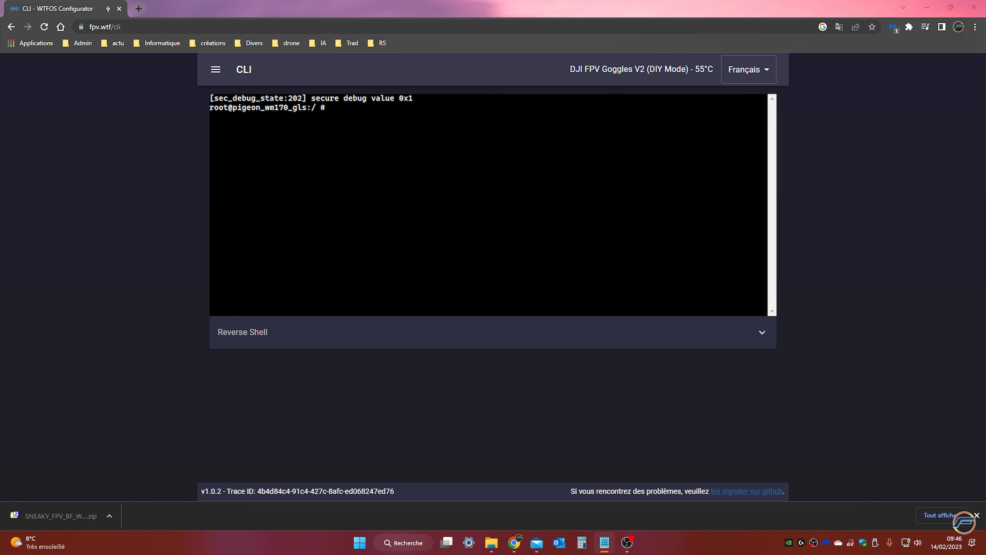
Bring up the Notepad instructions, select the command "ls /mnt/media_rw" in step 7 and return to the configurator's CLI page
left_click(604, 542)
left_click_drag(877, 59, 630, 59)
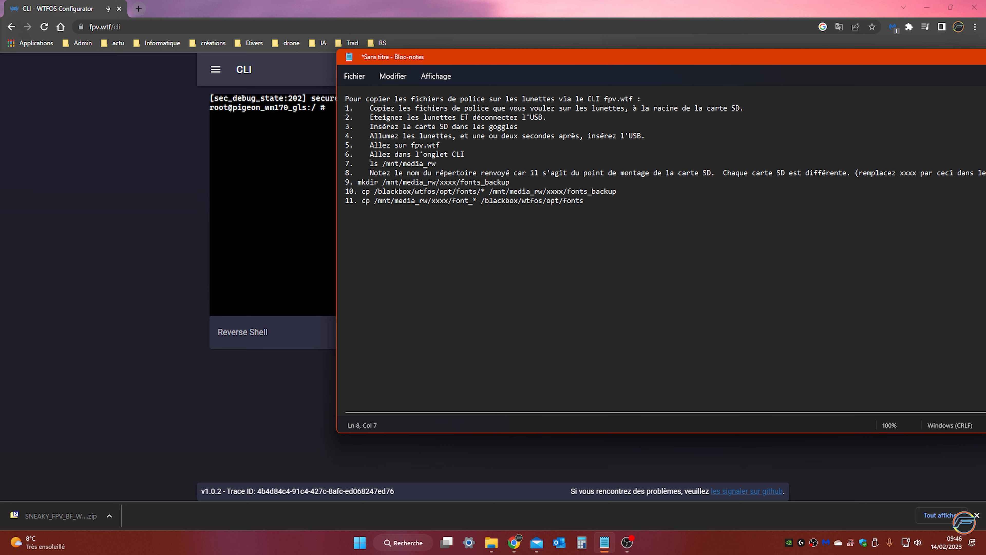
left_click_drag(370, 163, 441, 166)
key("alt+Tab")
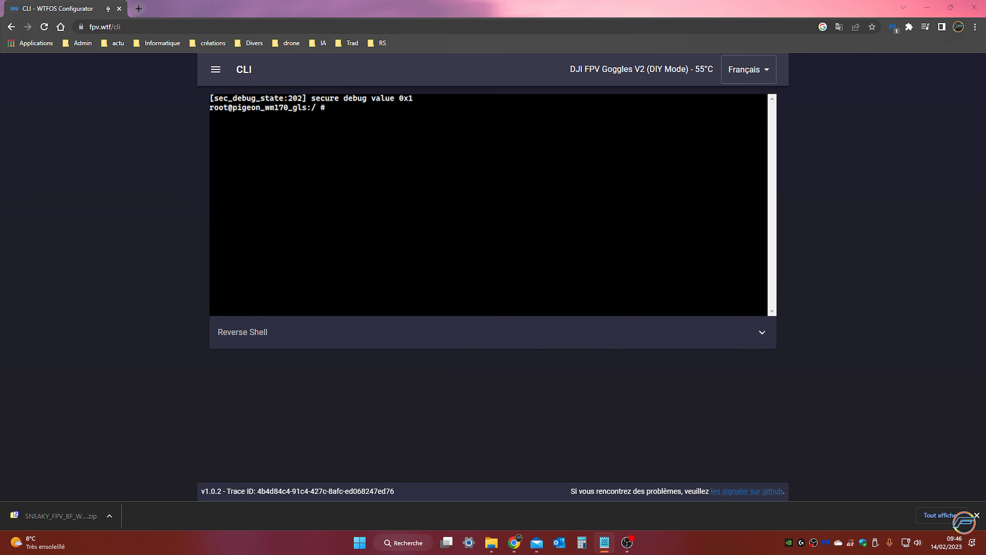
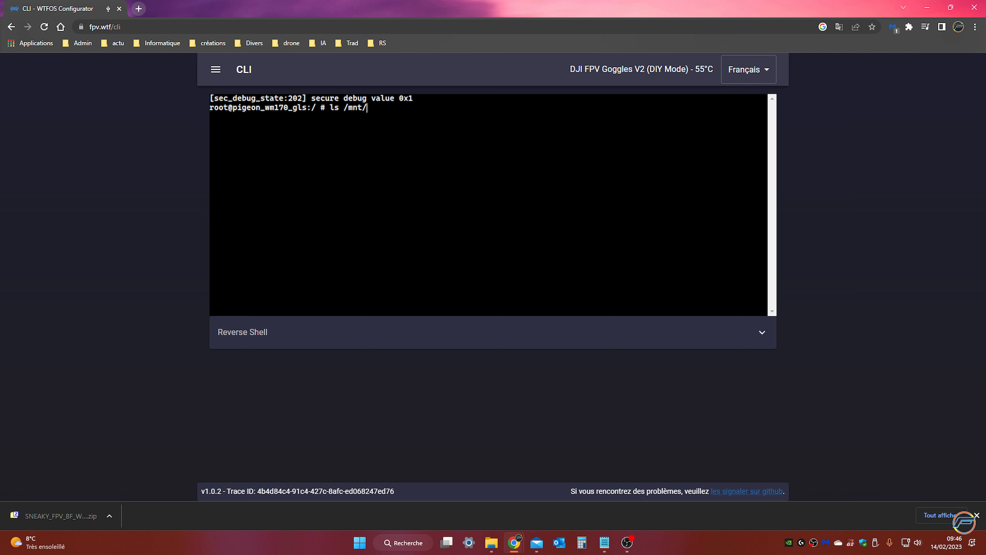
Complete and run the command "ls /mnt/media_rw" in the goggles' shell to list the SD card's mount folder
type("_rw")
key("Return")
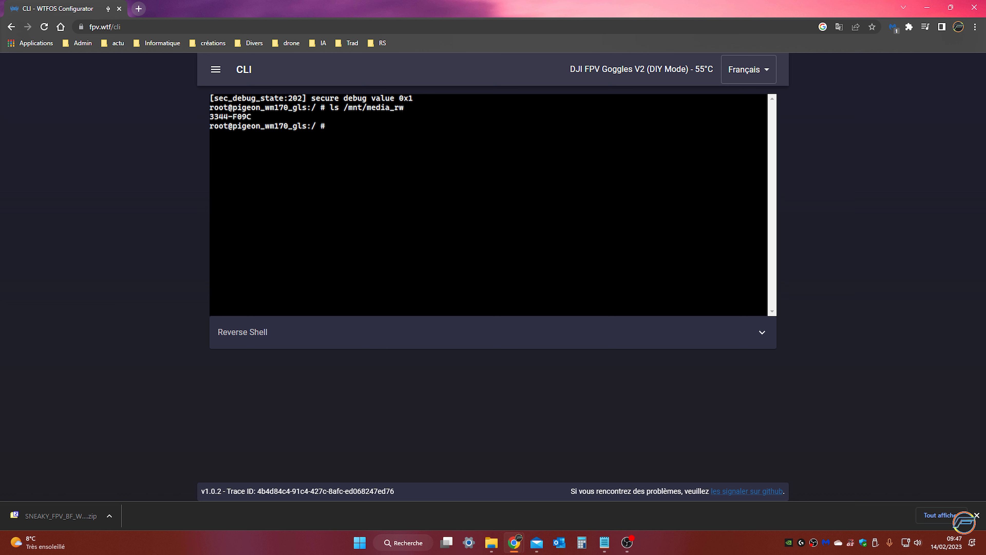
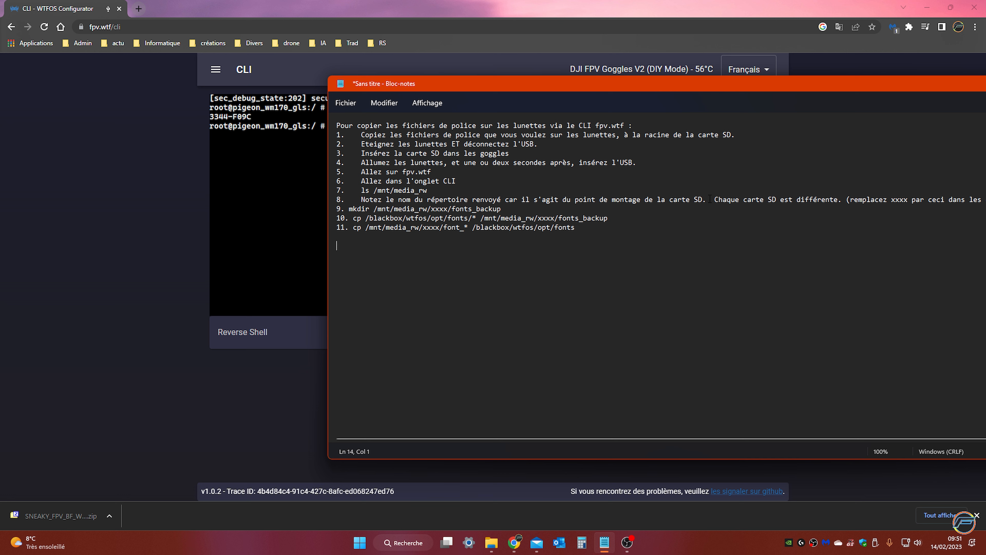
Create the backup folder on the SD card by running "mkdir /mnt/media_rw/3344-F09C/fonts_backup" in the goggles' shell
left_click(268, 186)
type("mkdir ")
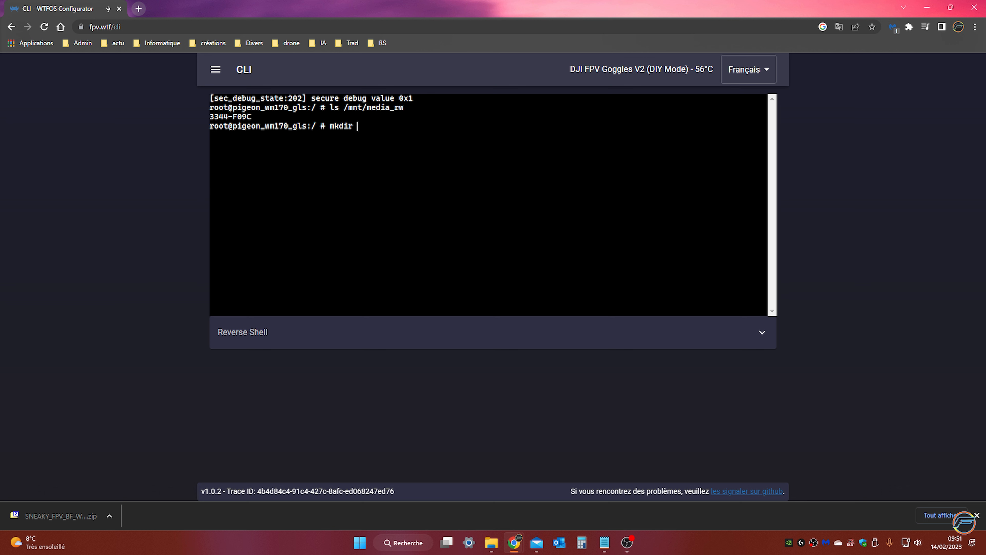
type("/mnt/media_rw/")
type("33")
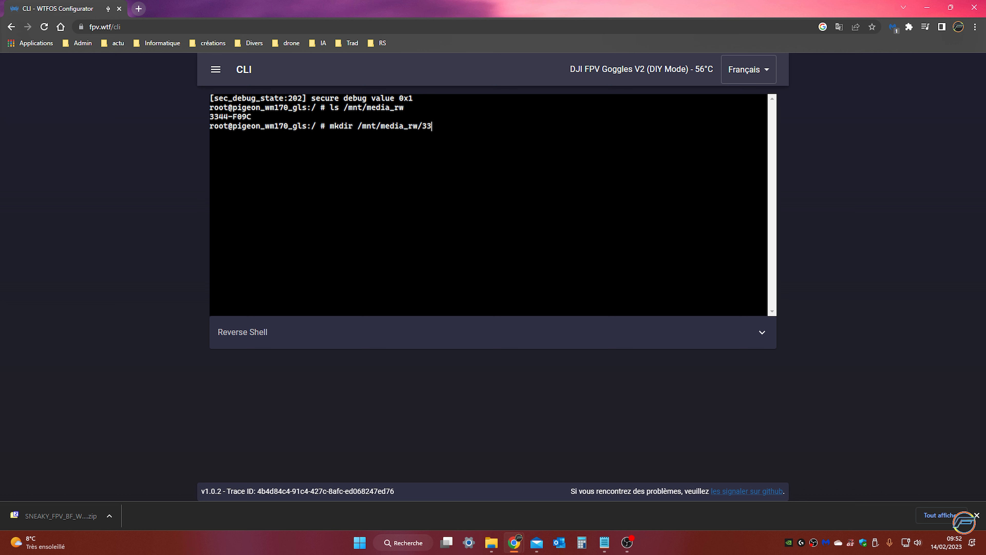
type("44-F09C/fonts_backup")
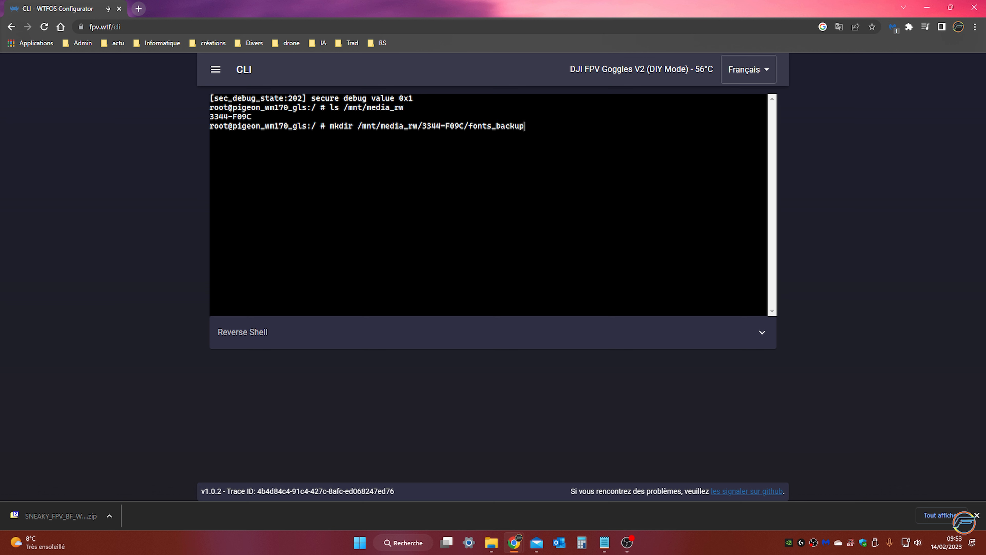
key("Return")
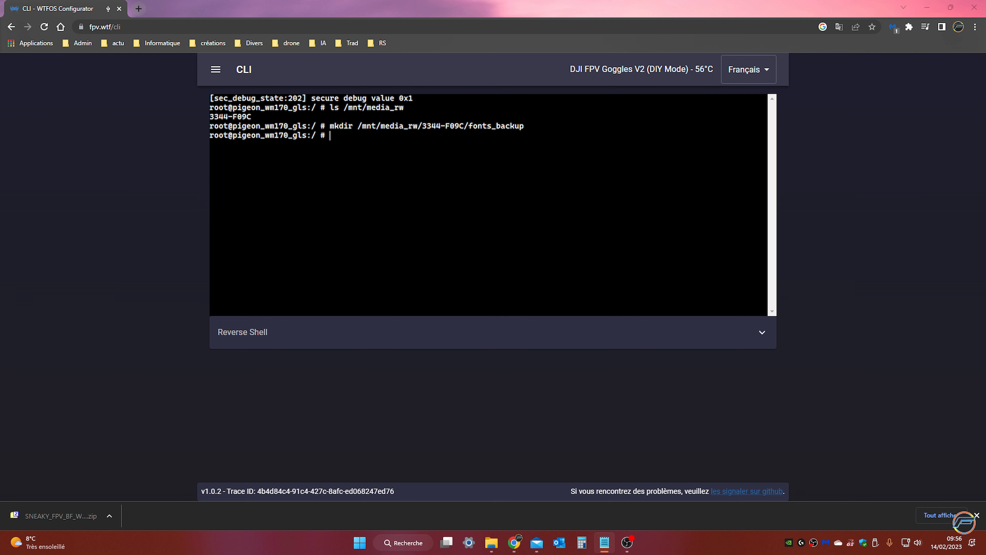
Begin the font backup command in the goggles' shell with the source, "cp /blackbox/wtfos/opt/fonts/*"
key("alt+Tab")
left_click_drag(248, 183, 510, 185)
key("ctrl+c")
key("alt+Tab")
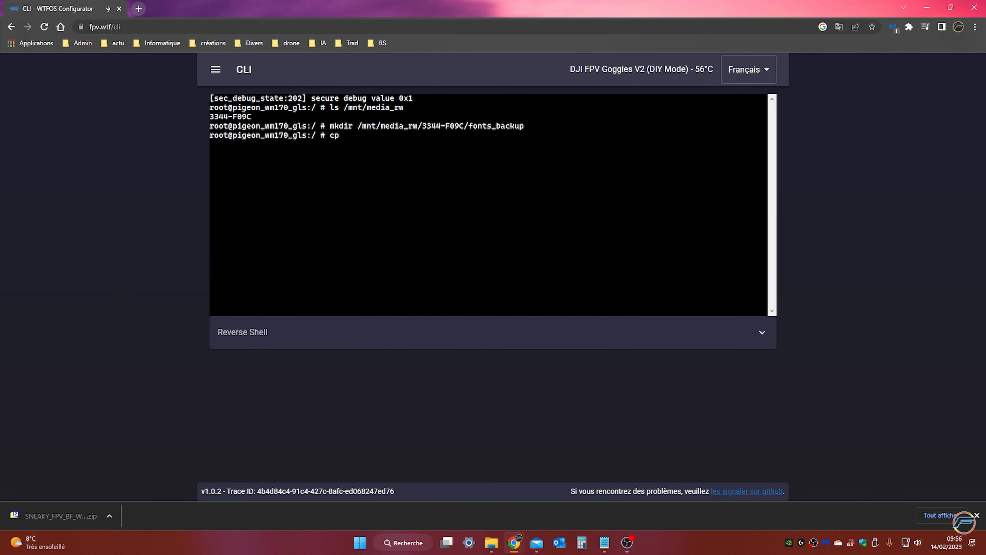
type("/blackbox/wtfos/opt")
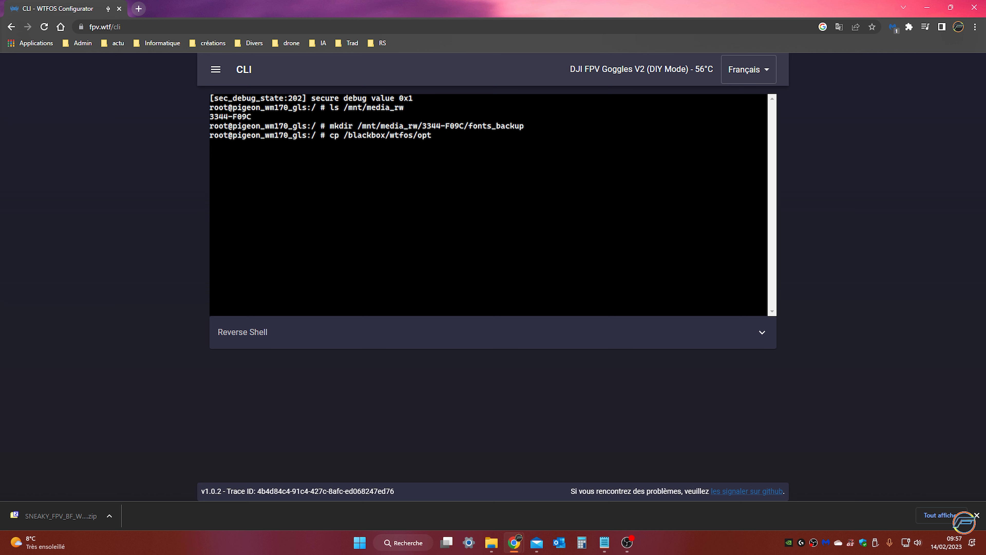
type("/fon")
key("Tab")
type("* /mnt/media_r")
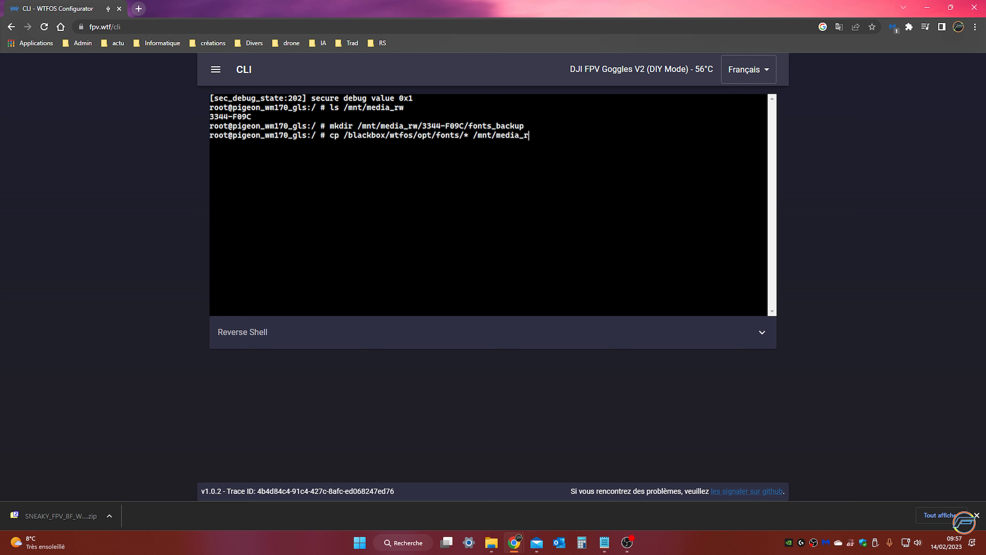
type("w/3344-F0")
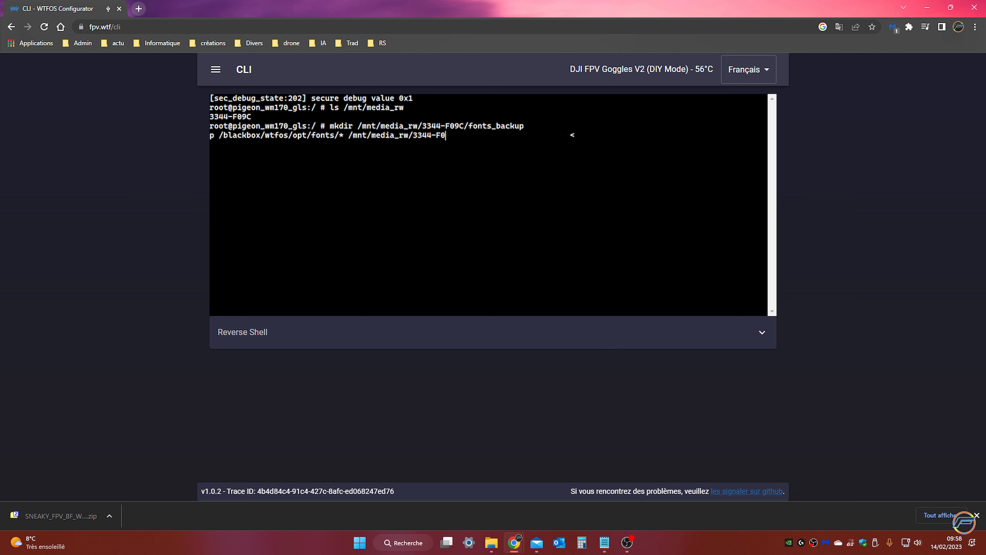
type("9C")
Complete the backup copy command with the destination "/mnt/media_rw/3344-F09C/fonts_backup" and run it
type("/fonts_backup")
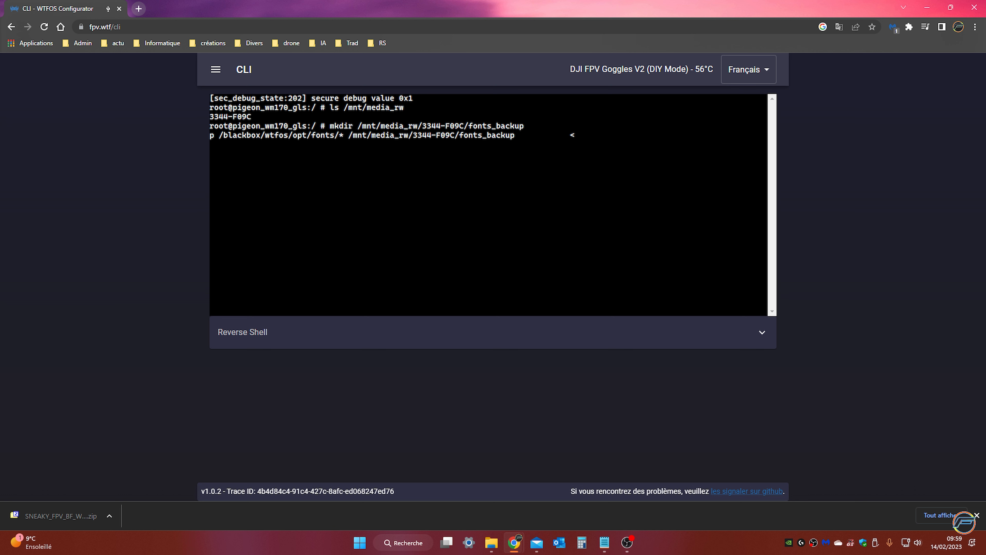
key("Return")
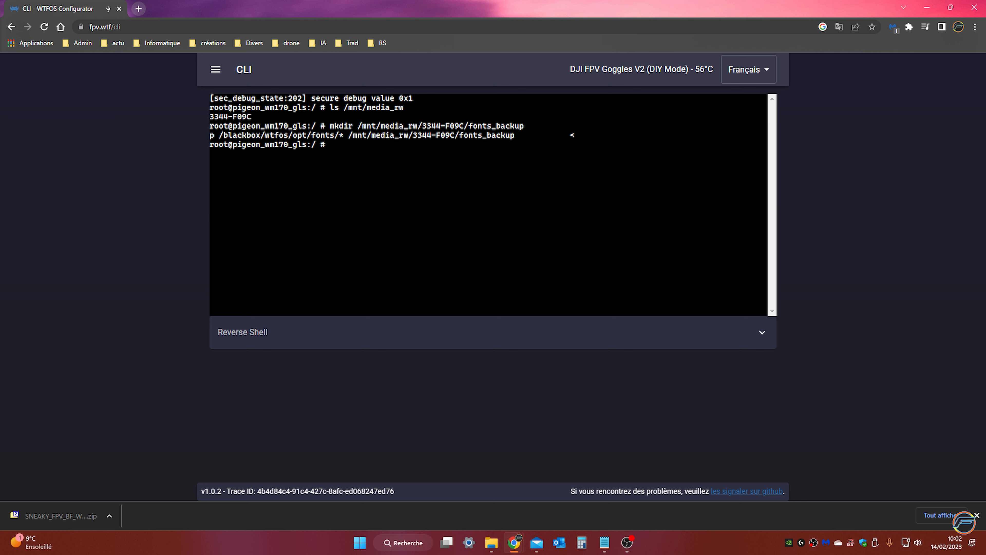
List the backed-up font files by running "ls /mnt/media_rw/3344-F09C/fonts_backup"
type("ls /mnt/media_rw/")
type("3344-F09/")
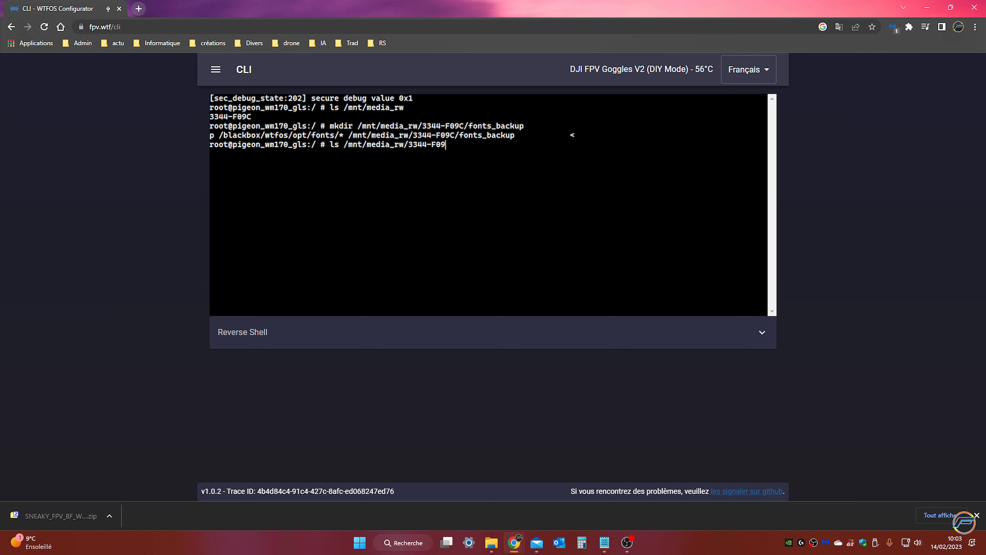
type("fonts_backup")
key("Return")
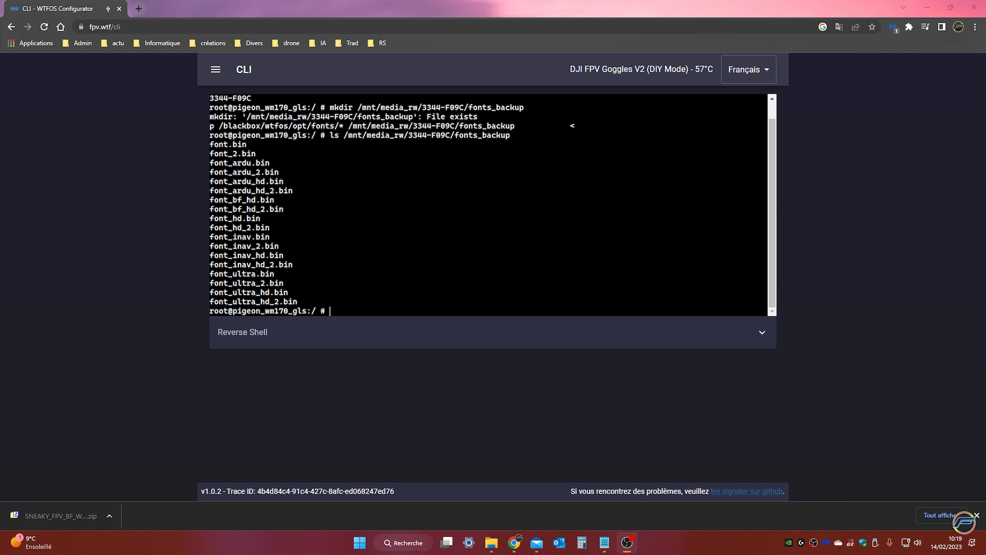
Begin the font installation command with the SD card's font files as source, "cp /mnt/media_rw/3344-F09C/font_*"
left_click(339, 311)
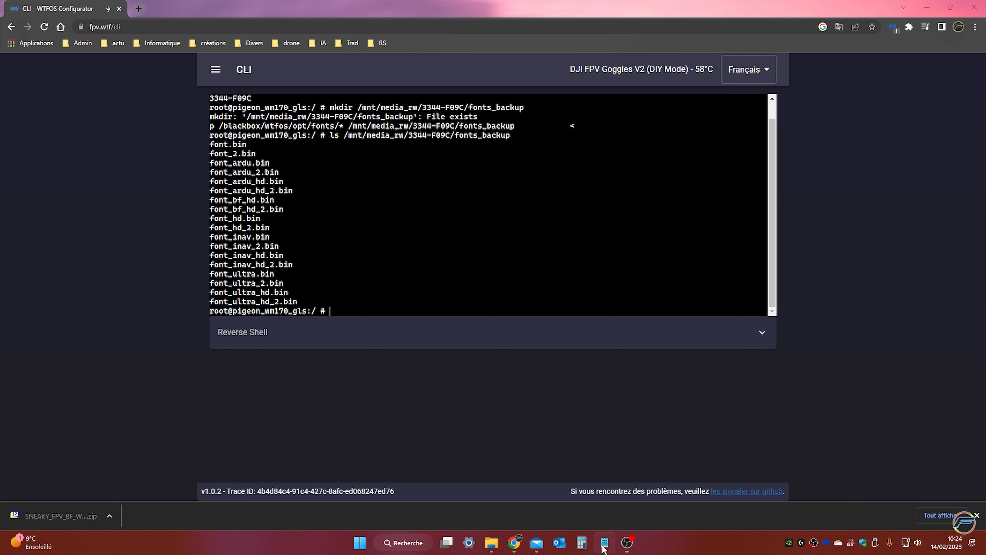
left_click(388, 352)
type("cp /mnt/")
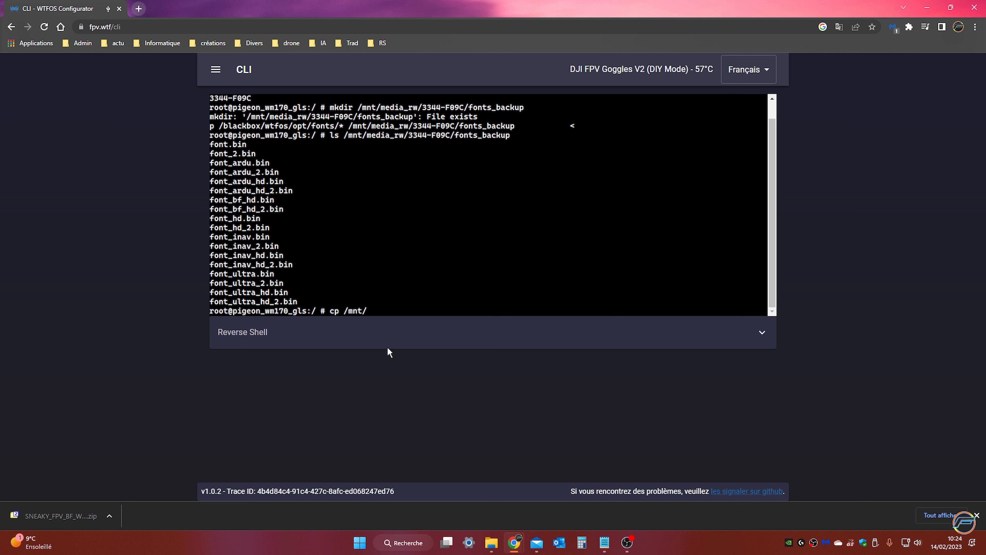
type("media_rw/")
type("3344-F09C")
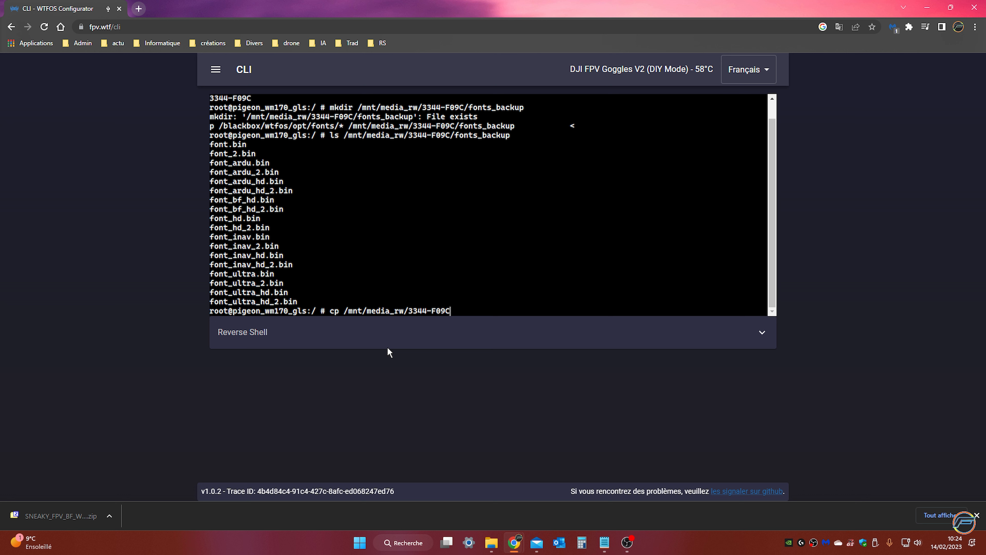
type("/font_* /blackbox/wt")
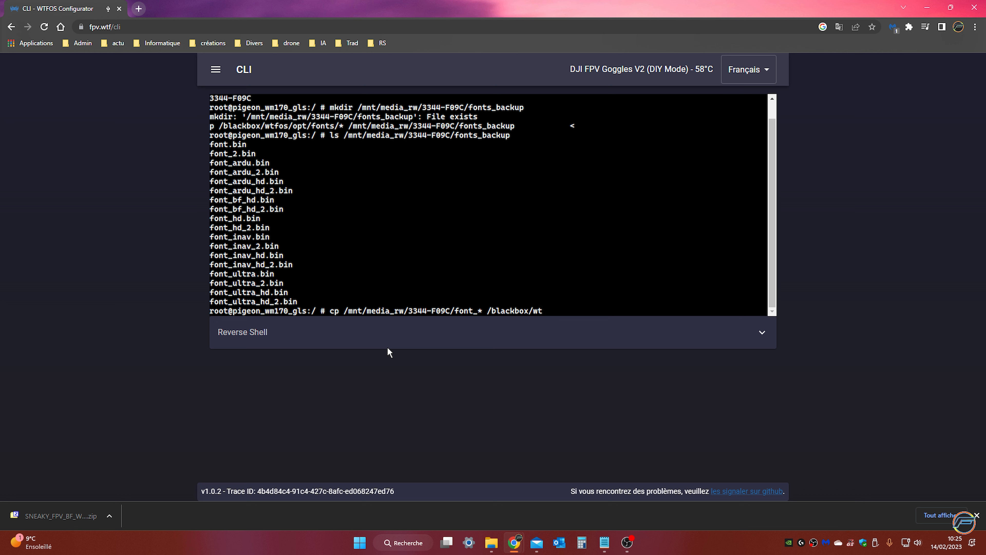
type("fos/opt/fonts")
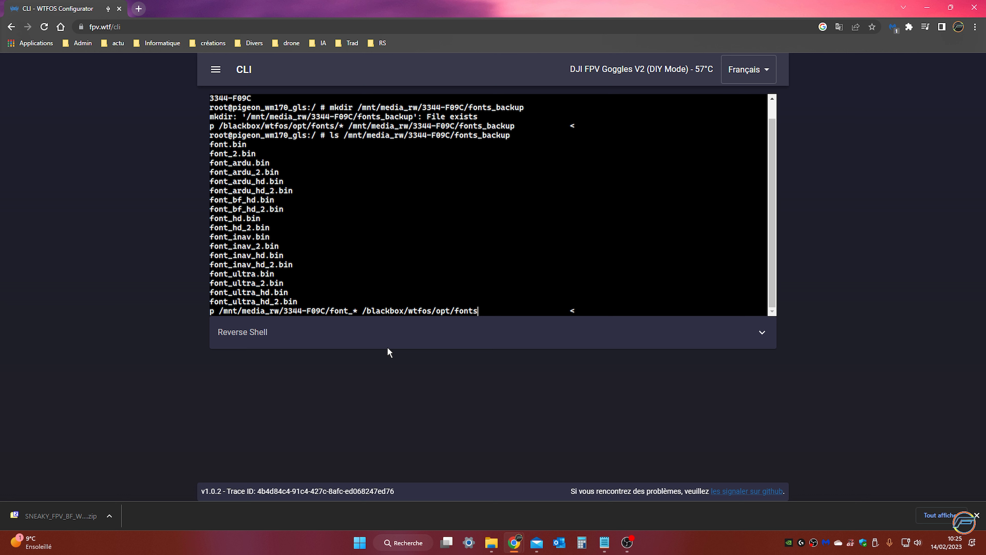
Complete the installation copy command with the destination "/blackbox/wtfos/opt/fonts" and run it
key("Return")
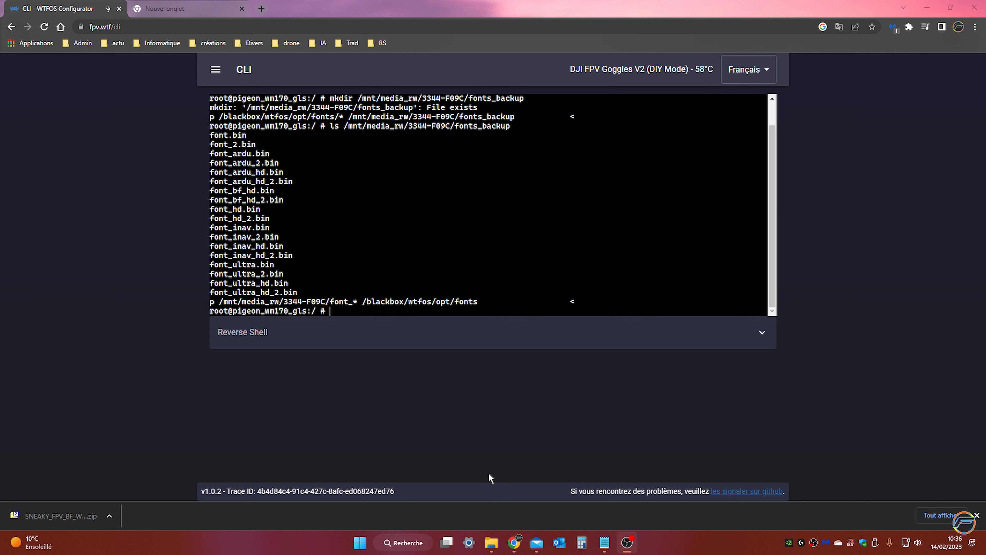
Review the restore command and the numbered mkdir, cp and ls commands in the Notepad instructions, then minimize the notes
left_click(605, 542)
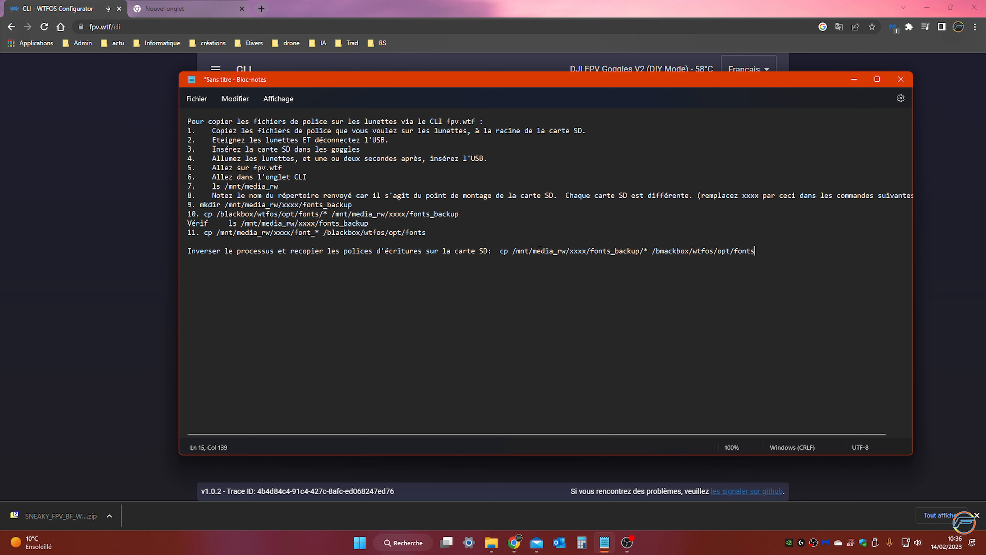
left_click_drag(498, 256, 780, 256)
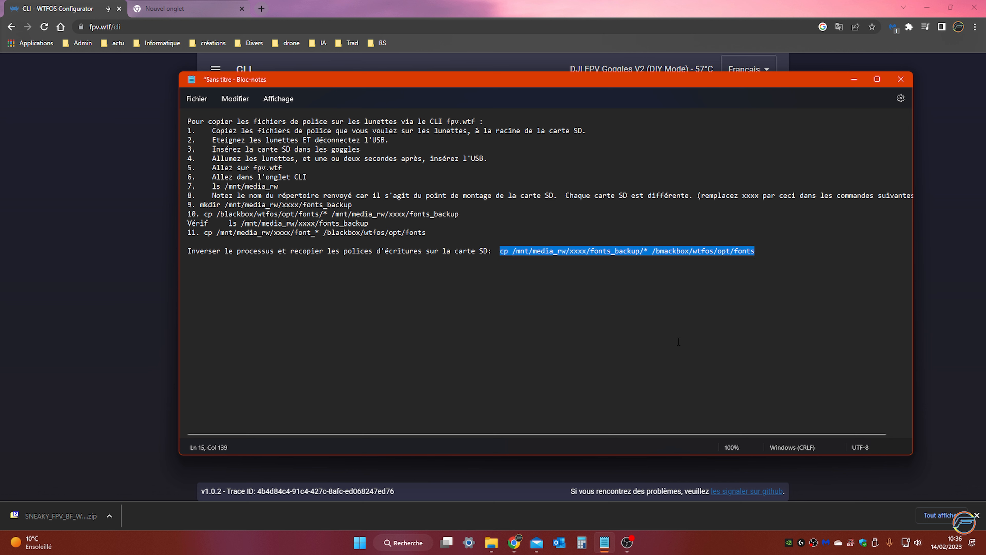
left_click(596, 260)
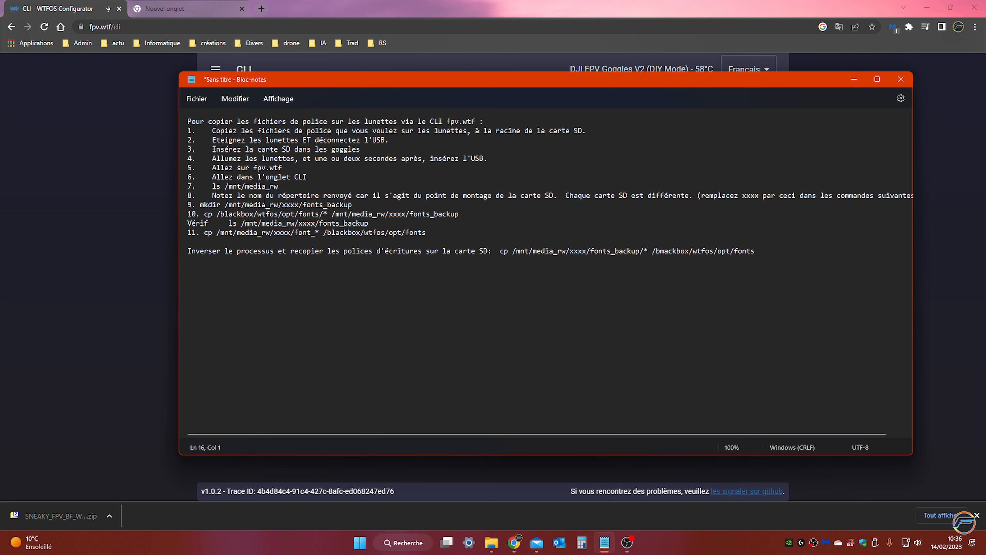
left_click_drag(210, 187, 279, 187)
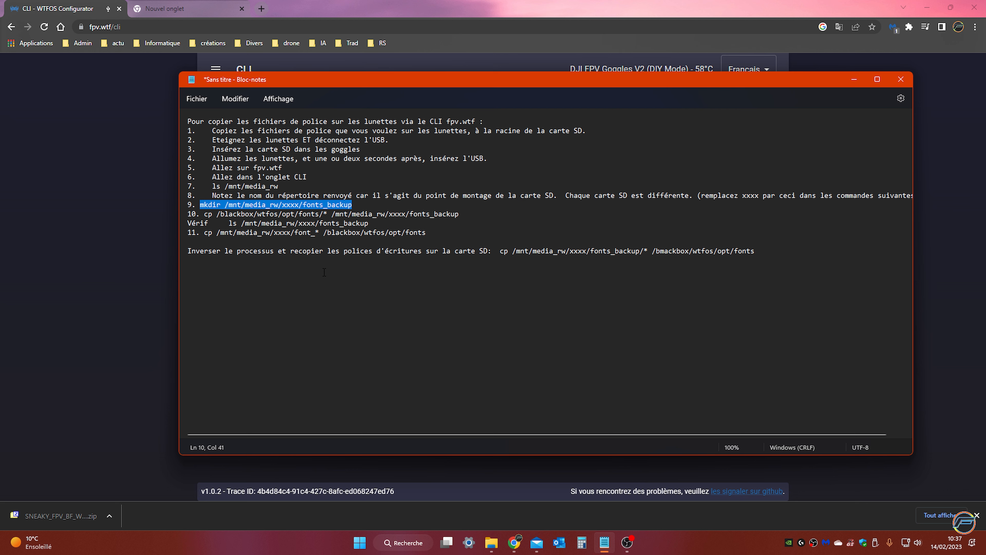
left_click_drag(204, 214, 474, 219)
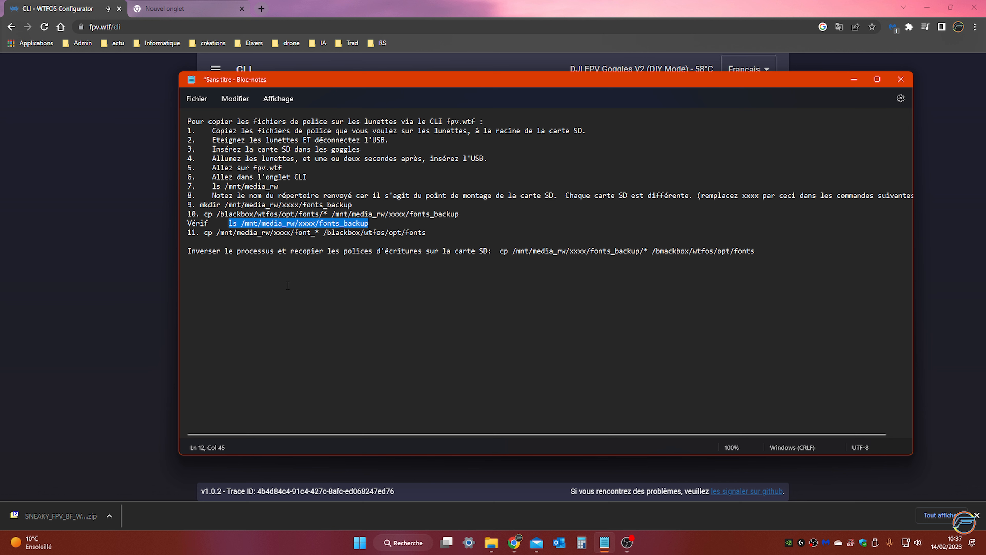
left_click_drag(204, 232, 425, 232)
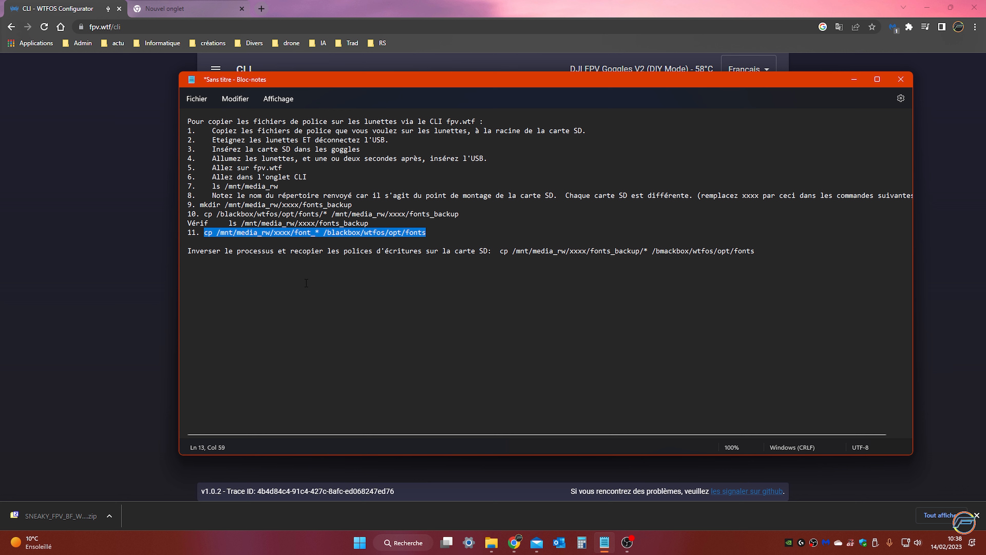
left_click(348, 272)
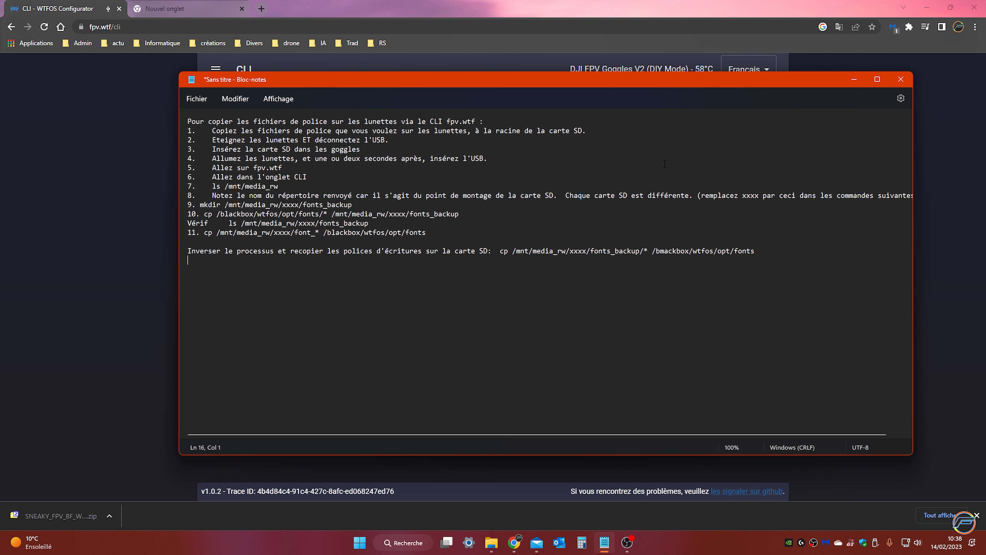
left_click(853, 80)
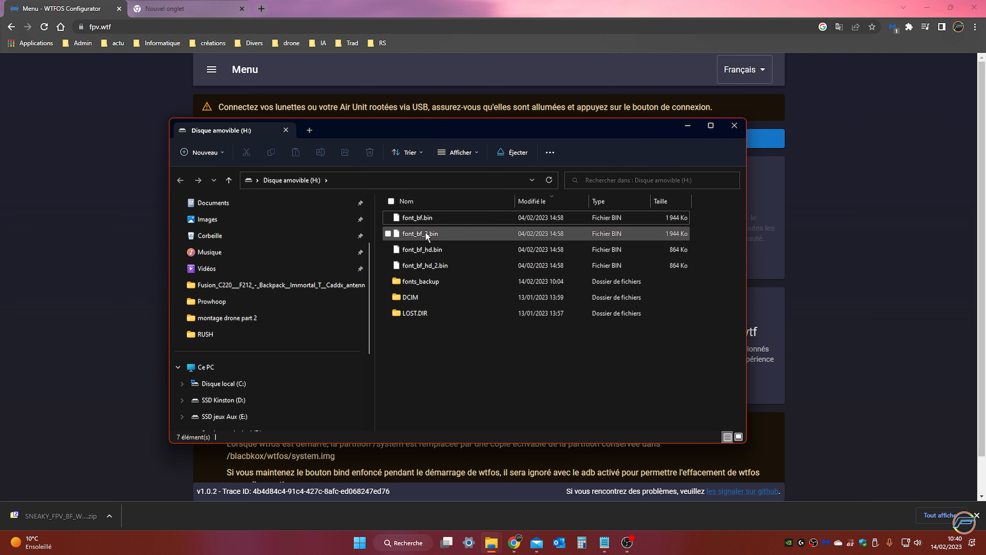
Check the contents of the fonts_backup folder on the removable disk H: in File Explorer and return to the disk's root
double_click(437, 280)
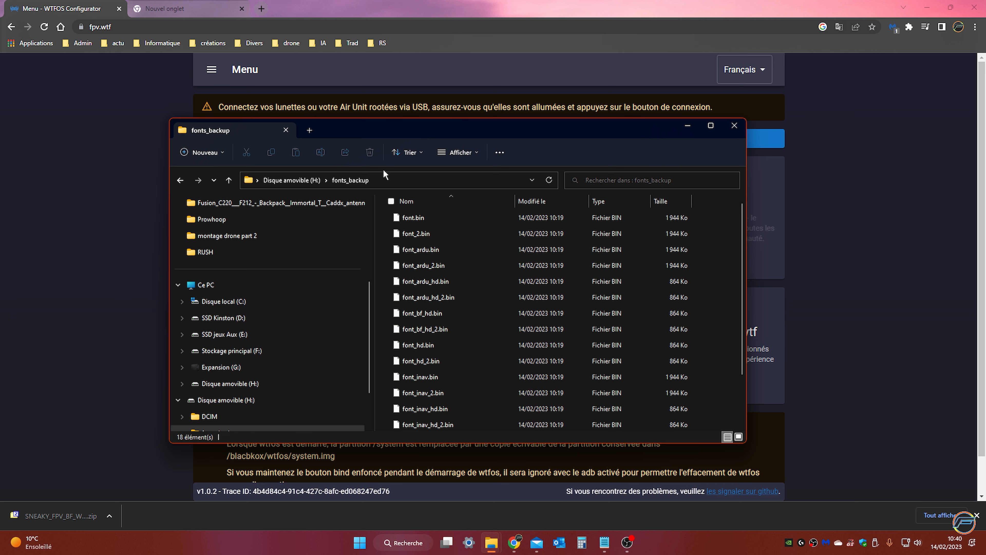
left_click(179, 180)
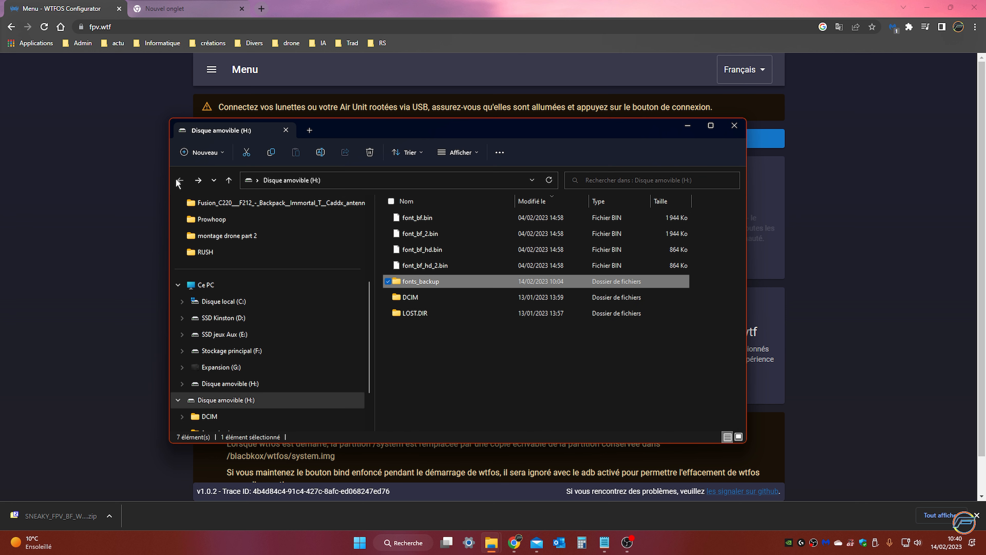
left_click(464, 360)
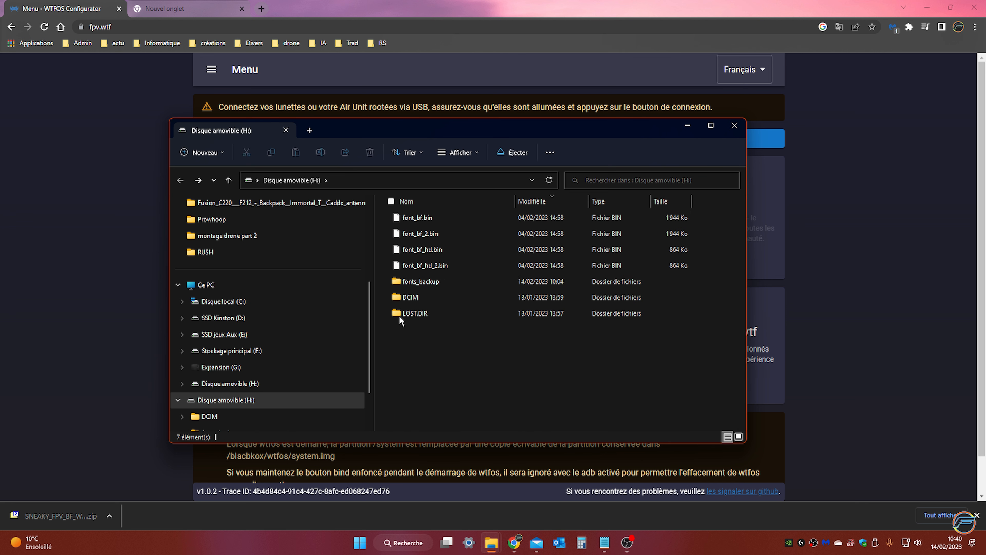
Copy the fonts_backup folder on the removable disk H: to the clipboard and clear the selection
right_click(428, 280)
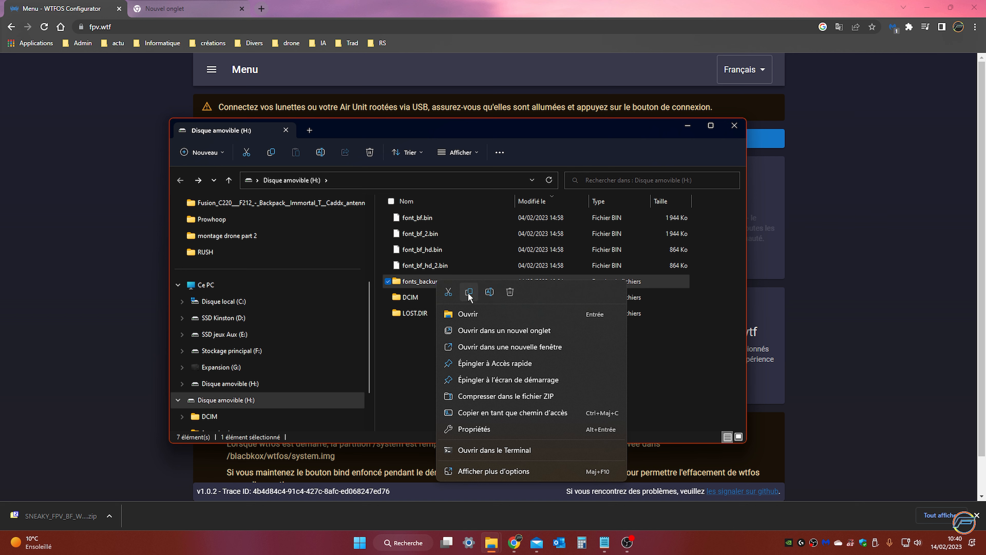
left_click(469, 293)
right_click(421, 280)
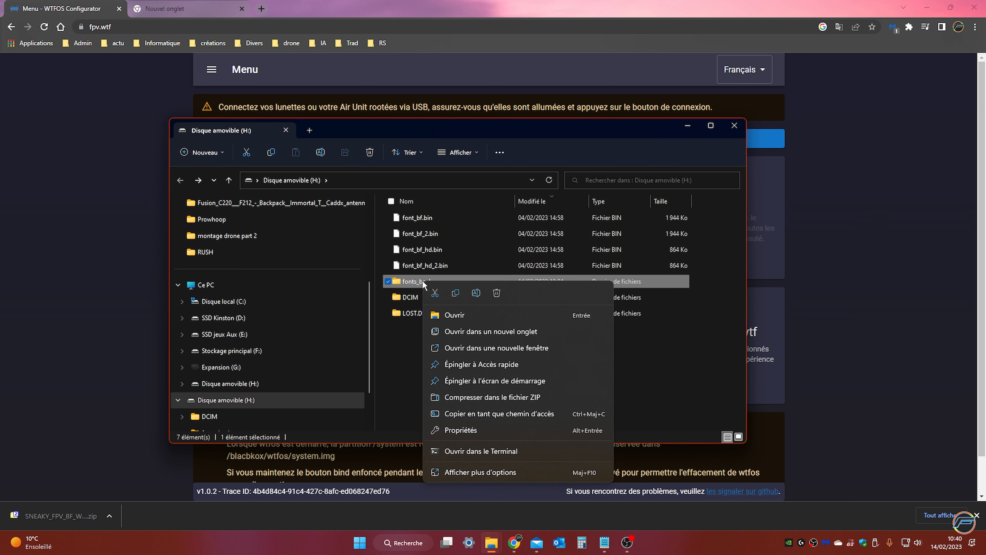
left_click(455, 294)
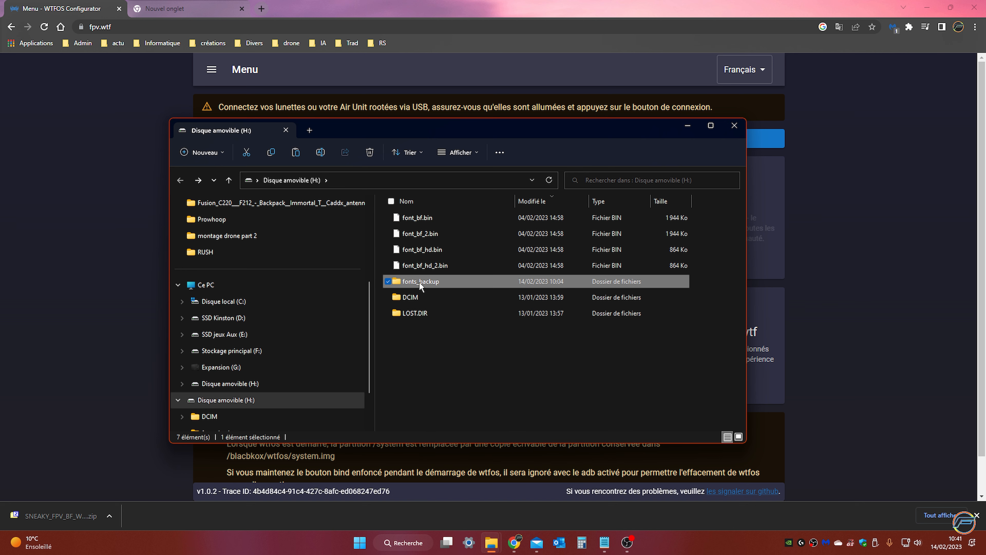
right_click(419, 281)
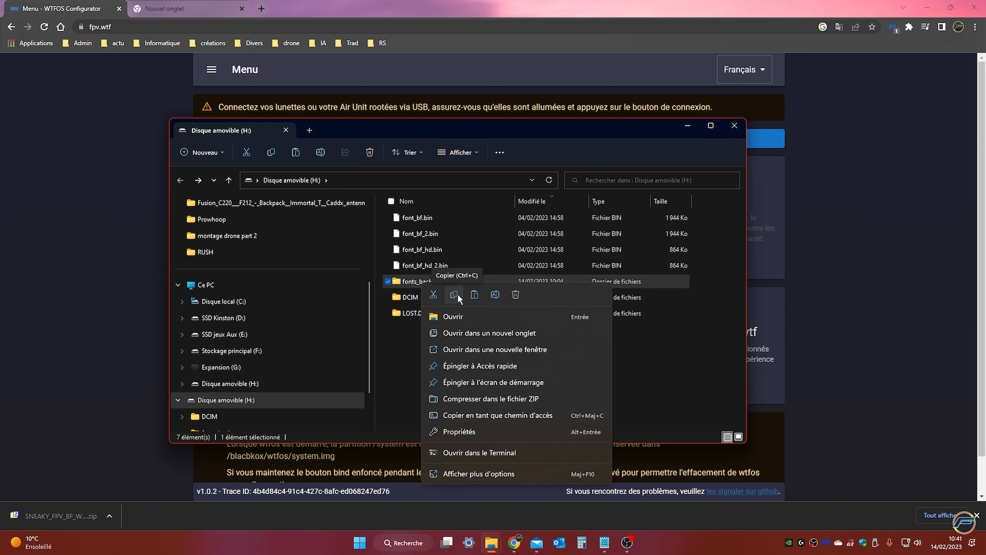
left_click(458, 296)
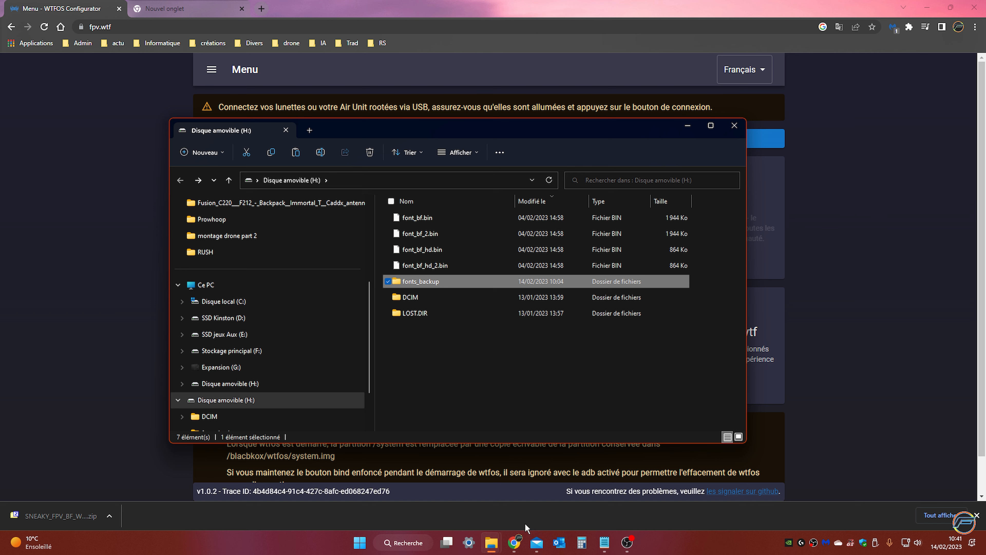
left_click(453, 338)
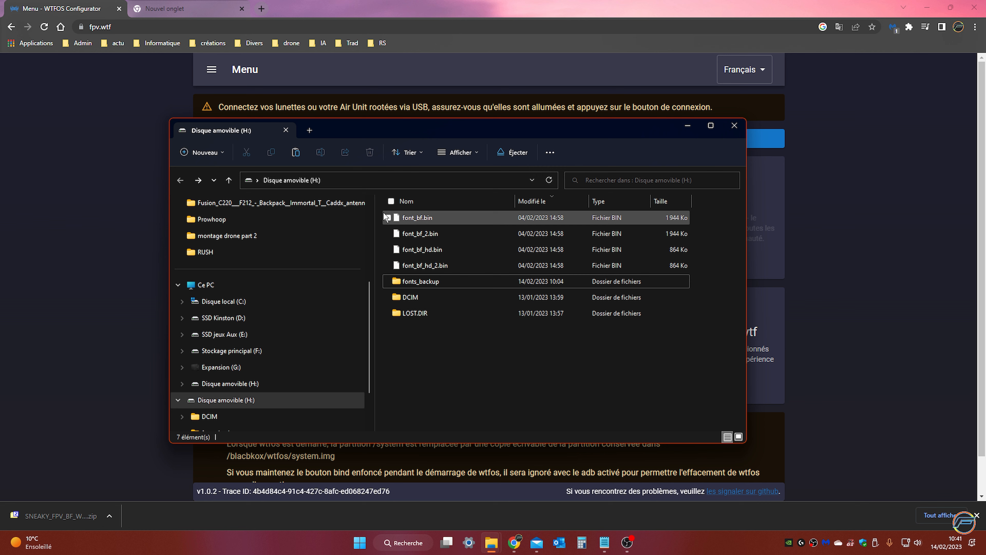
Permanently delete font_bf.bin, font_bf_2.bin, font_bf_hd.bin and font_bf_hd_2.bin from the root of removable disk H: and close File Explorer
left_click(454, 372)
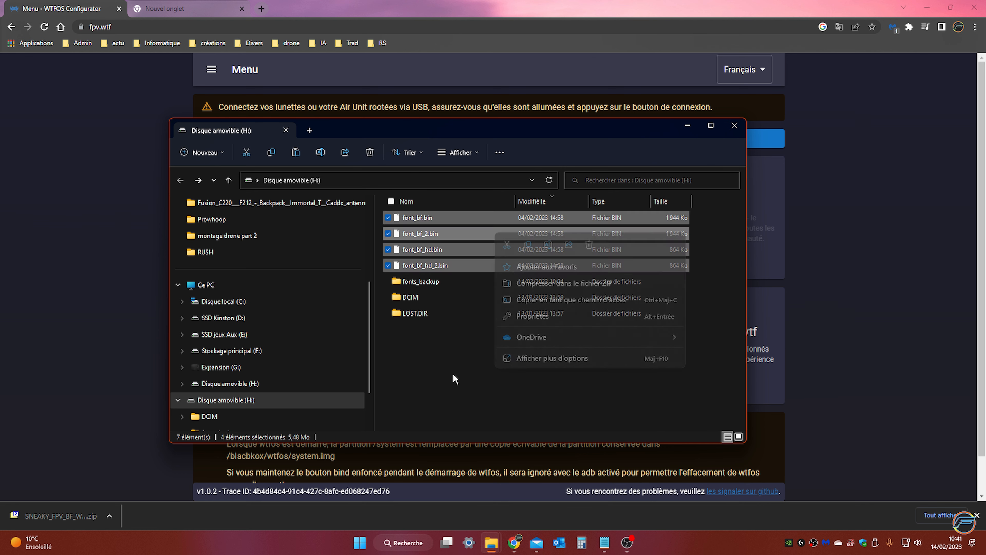
left_click(389, 218)
left_click(388, 234)
left_click(386, 250)
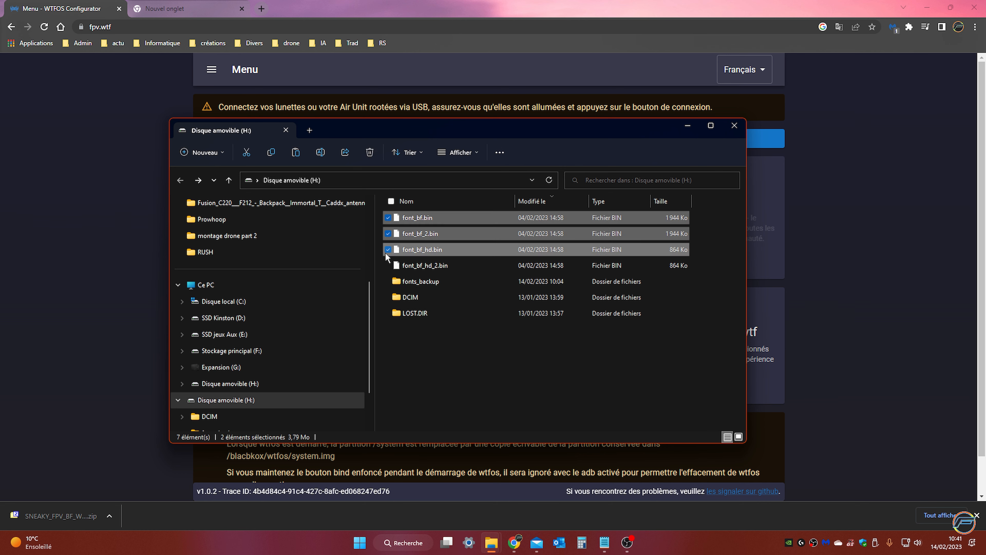
left_click(388, 265)
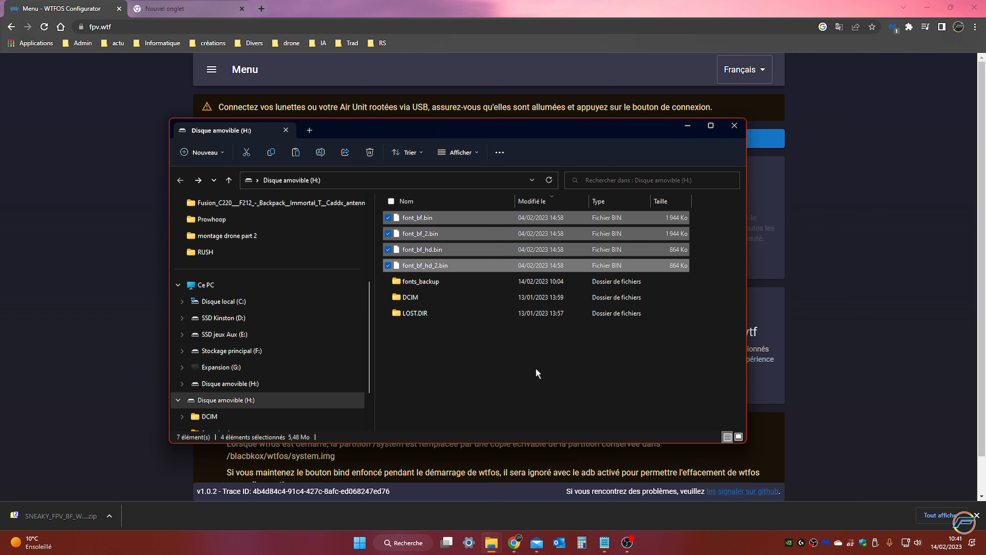
key("shift+Delete")
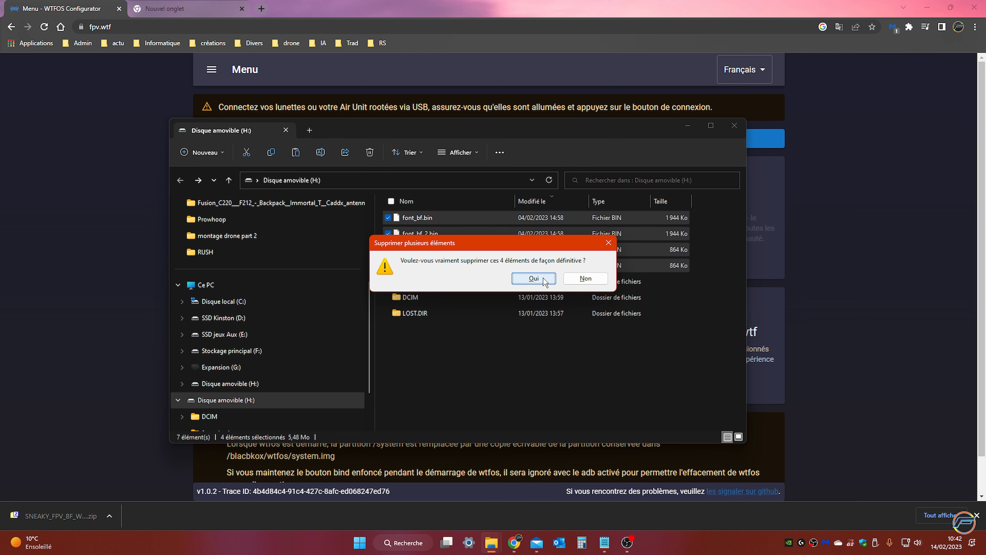
left_click(534, 279)
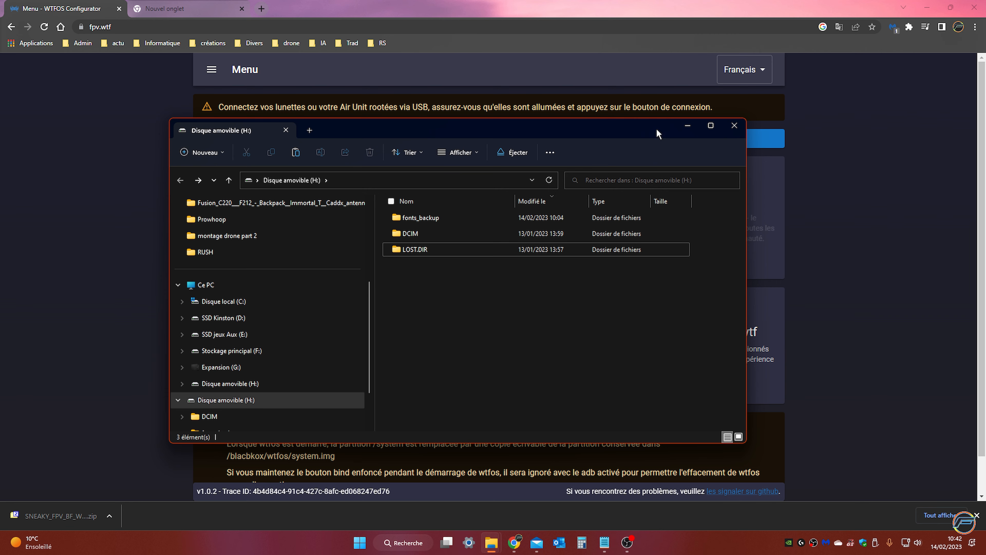
left_click(734, 126)
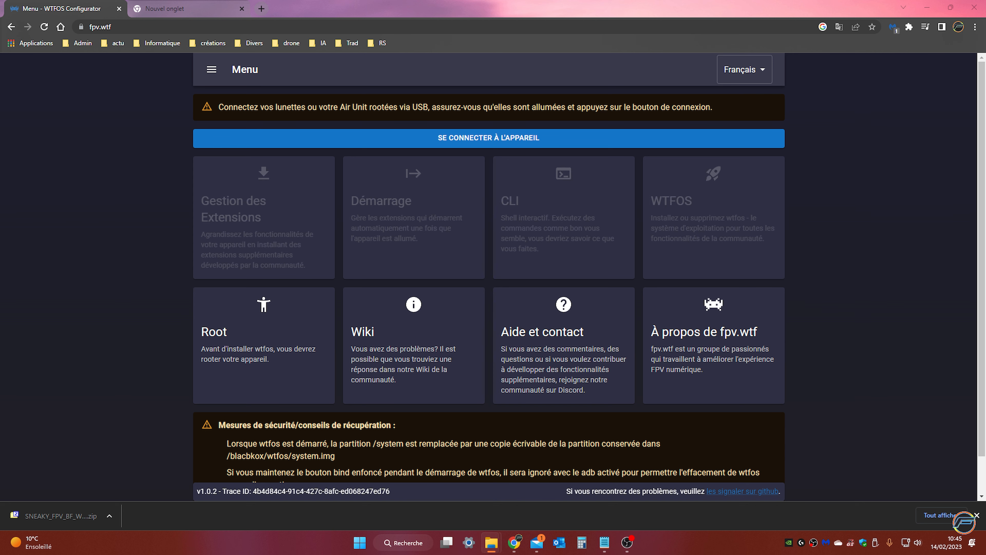
Quick-format the removable disk H: as exFAT with a 128-kilobyte allocation unit size and close the format dialog
left_click_drag(0, 130, 522, 130)
scroll(413, 334, "down", 1)
scroll(413, 335, "down", 2)
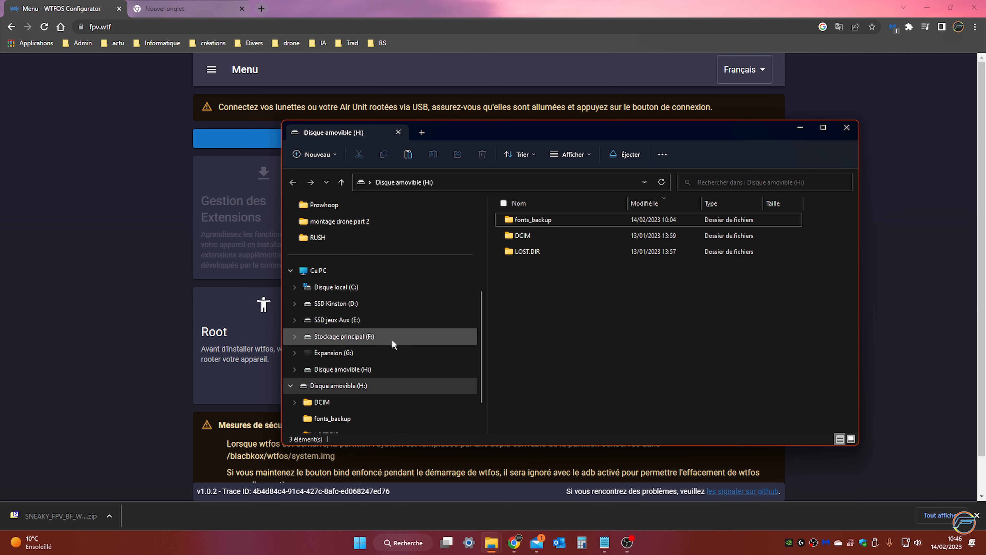
right_click(350, 386)
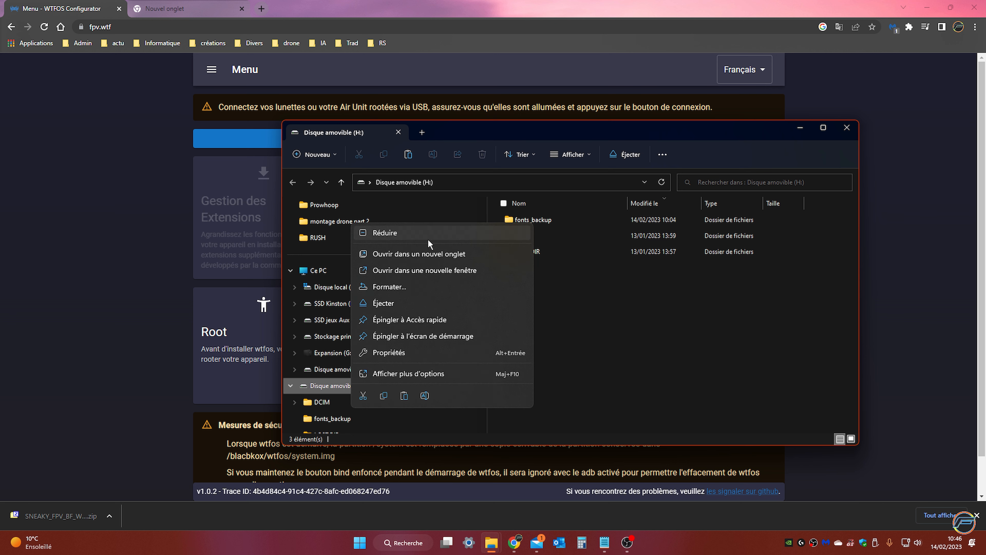
left_click(413, 287)
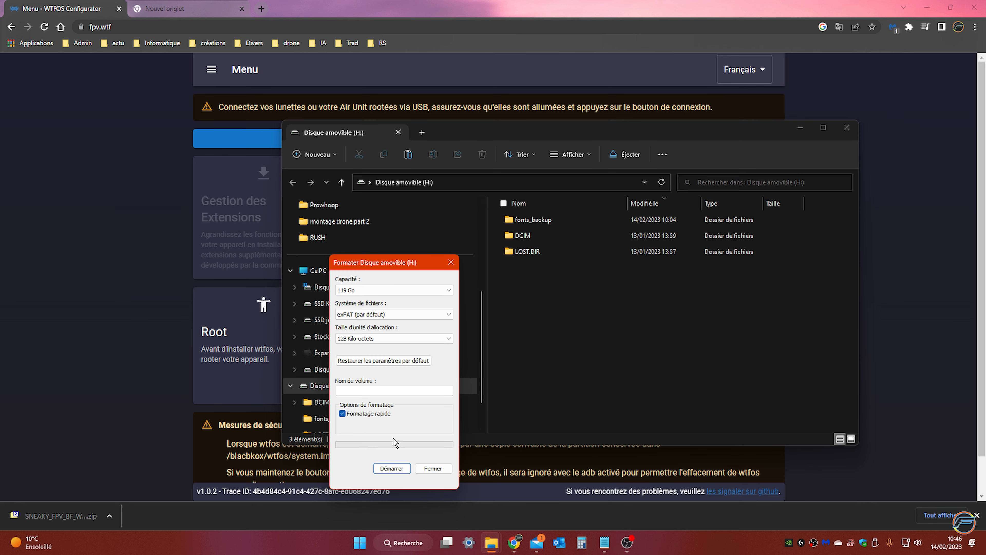
left_click(391, 469)
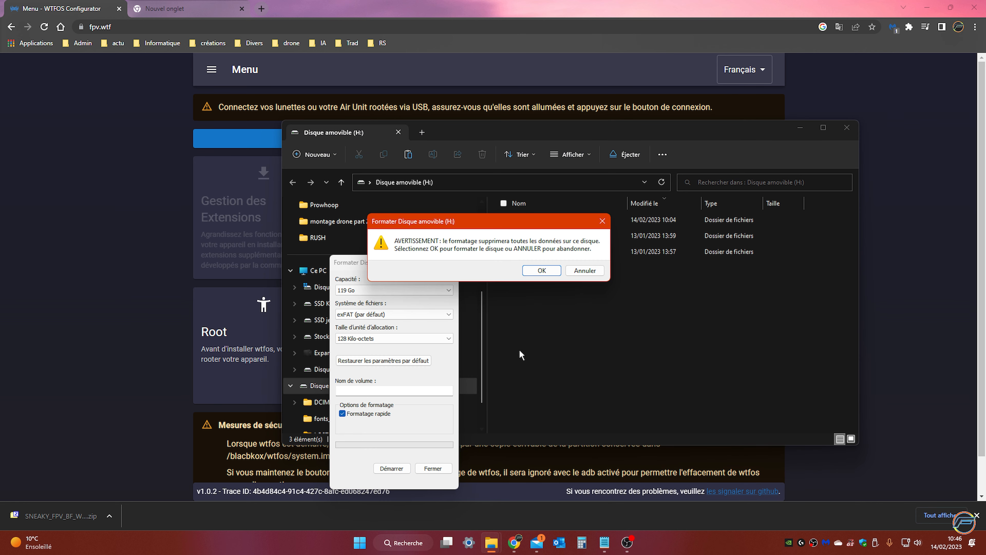
left_click(542, 270)
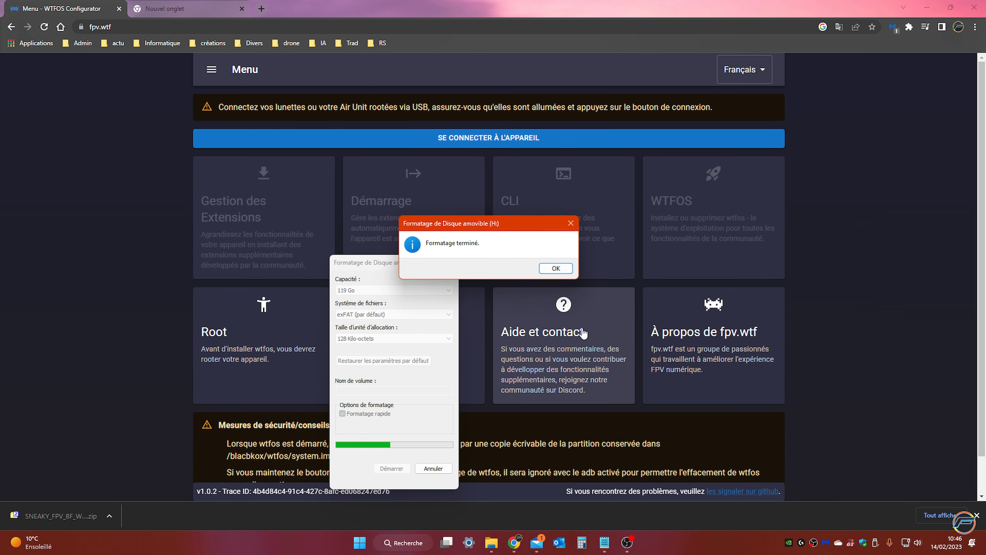
key("Return")
left_click(427, 468)
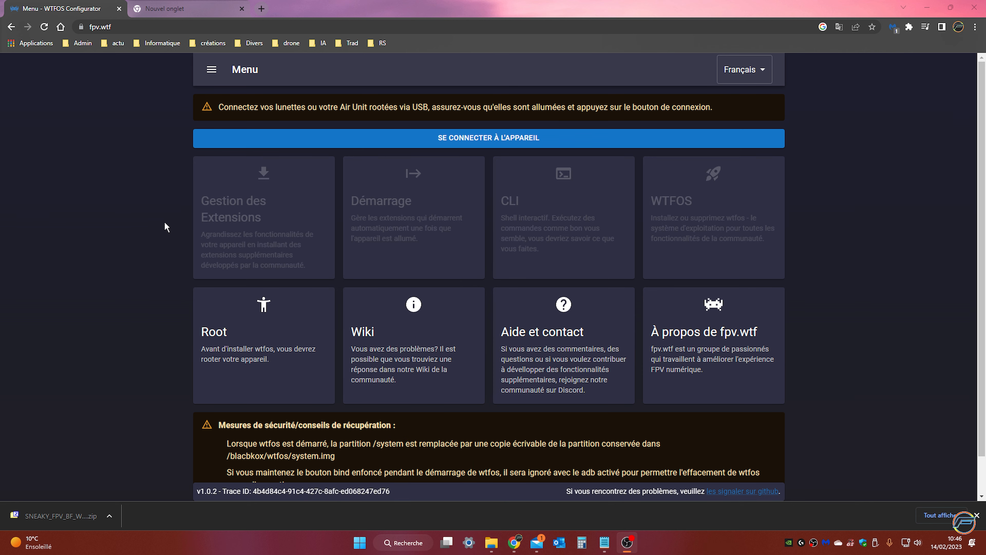